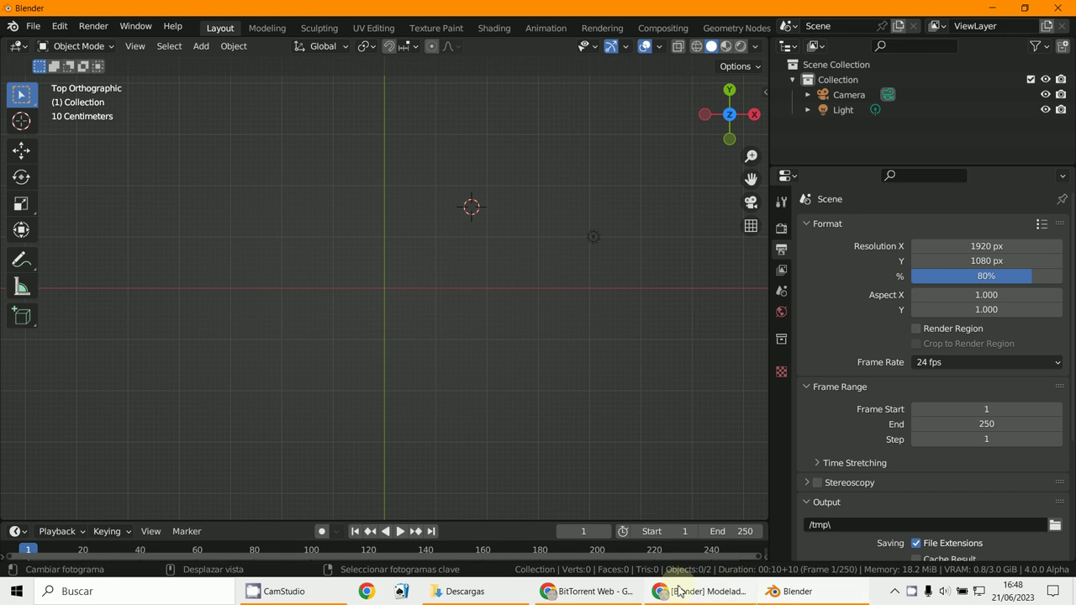
- Search the add-on preferences for "mb" and check that the MB-Lab add-on is enabled and view its details
{"action": "left_click", "coordinate": [59, 26]}
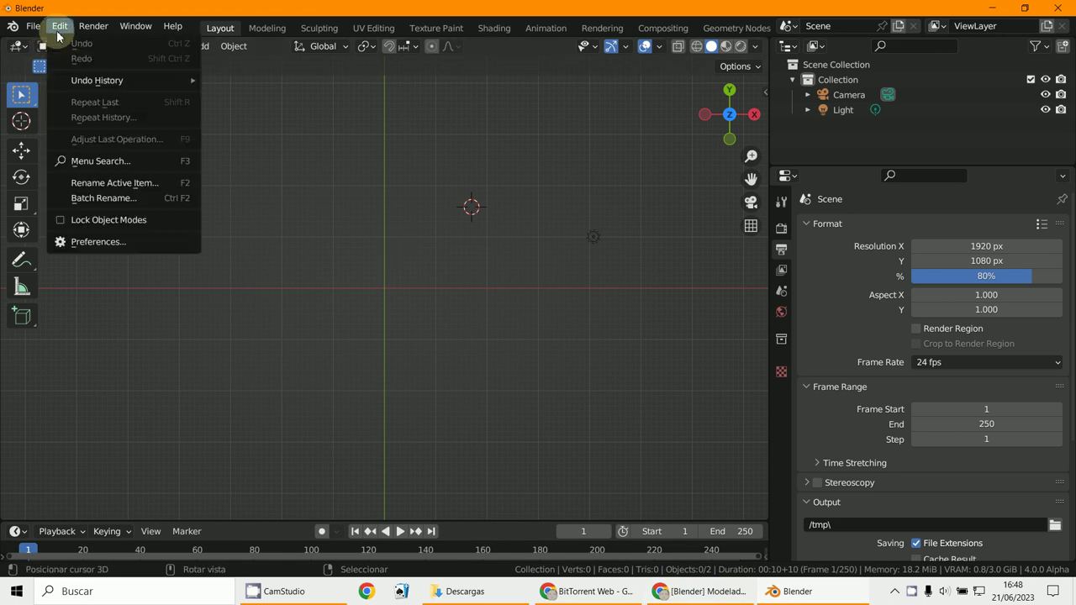
{"action": "left_click", "coordinate": [78, 242]}
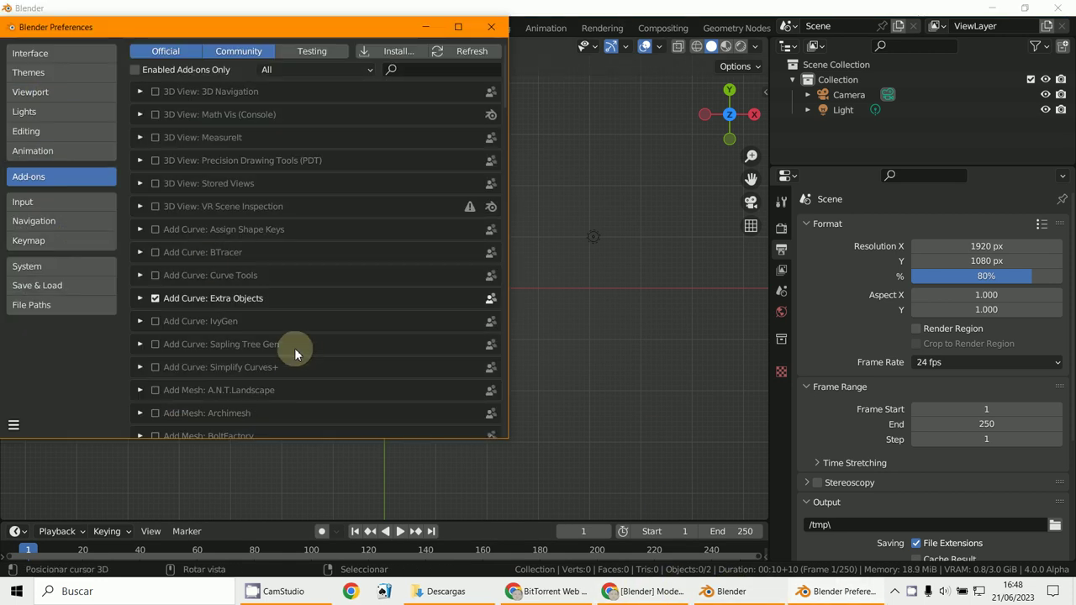
{"action": "scroll", "coordinate": [294, 348], "scroll_direction": "down", "scroll_amount": 2}
{"action": "scroll", "coordinate": [294, 348], "scroll_direction": "up", "scroll_amount": 2}
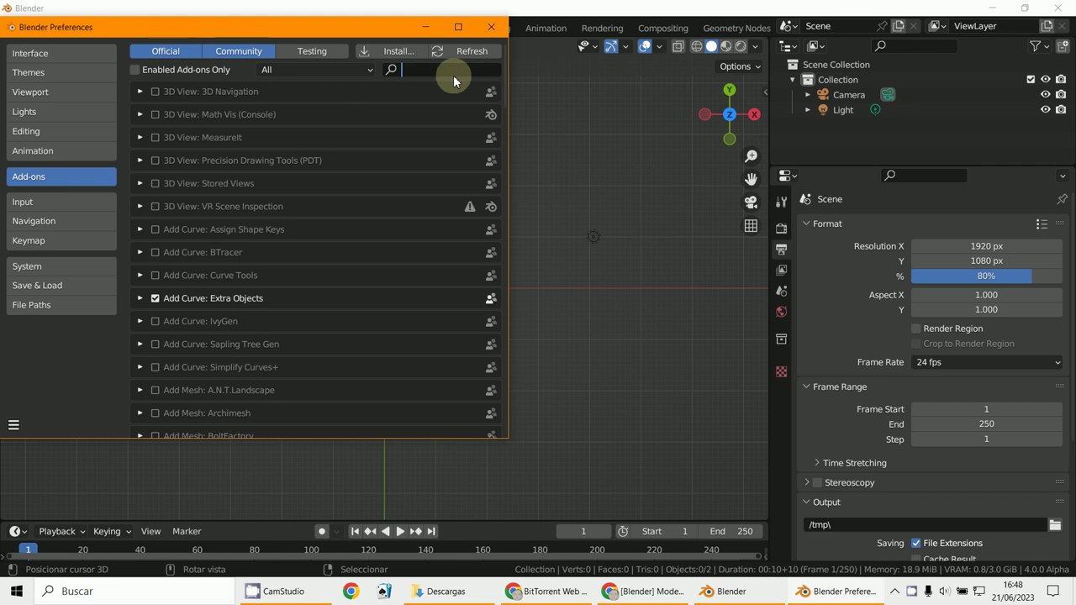
{"action": "type", "text": "mb"}
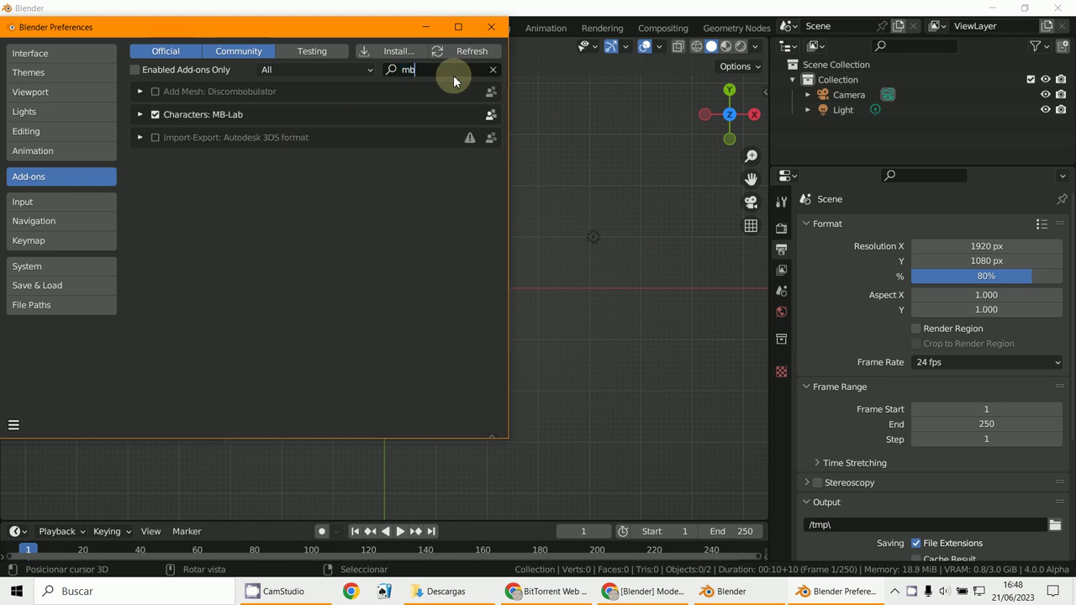
{"action": "left_click", "coordinate": [138, 114]}
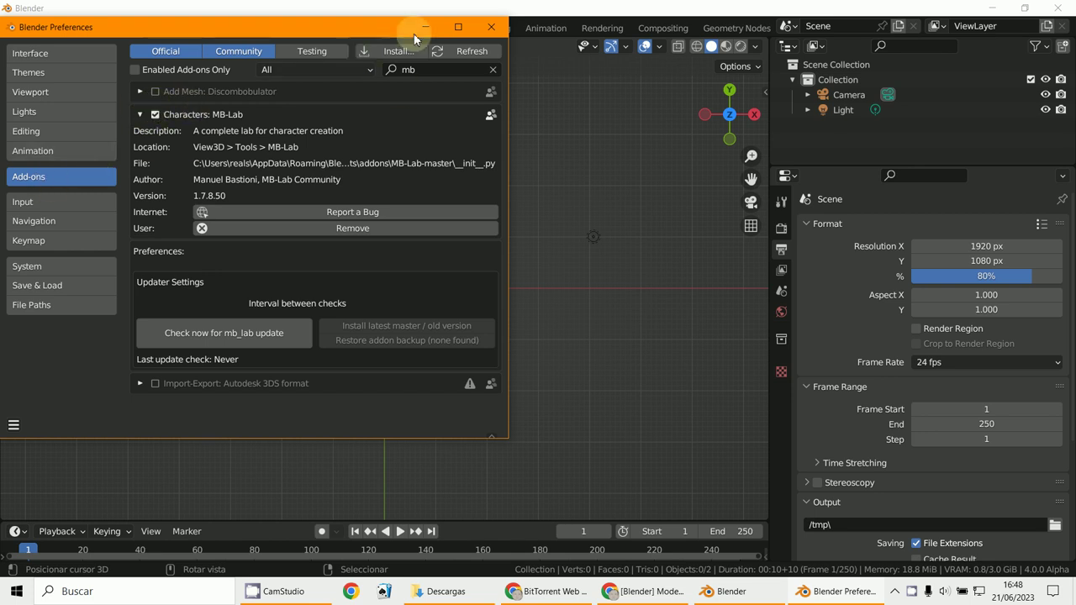
{"action": "left_click", "coordinate": [491, 27]}
- Create an MB-Lab character using the Anime female (F_AN01) template
{"action": "key", "text": "n"}
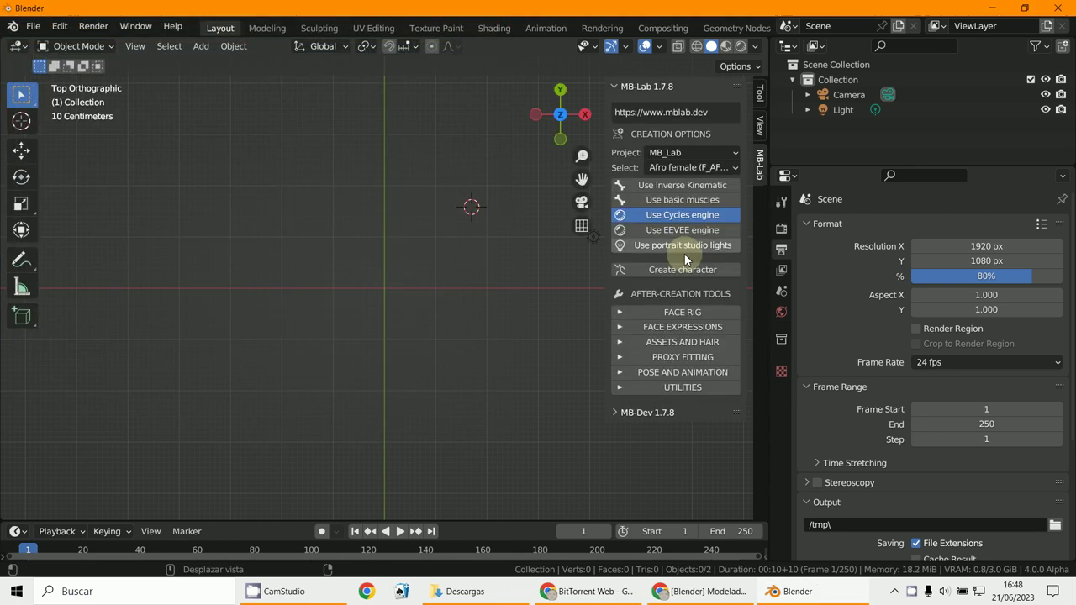
{"action": "left_click", "coordinate": [761, 128]}
{"action": "left_click", "coordinate": [759, 164]}
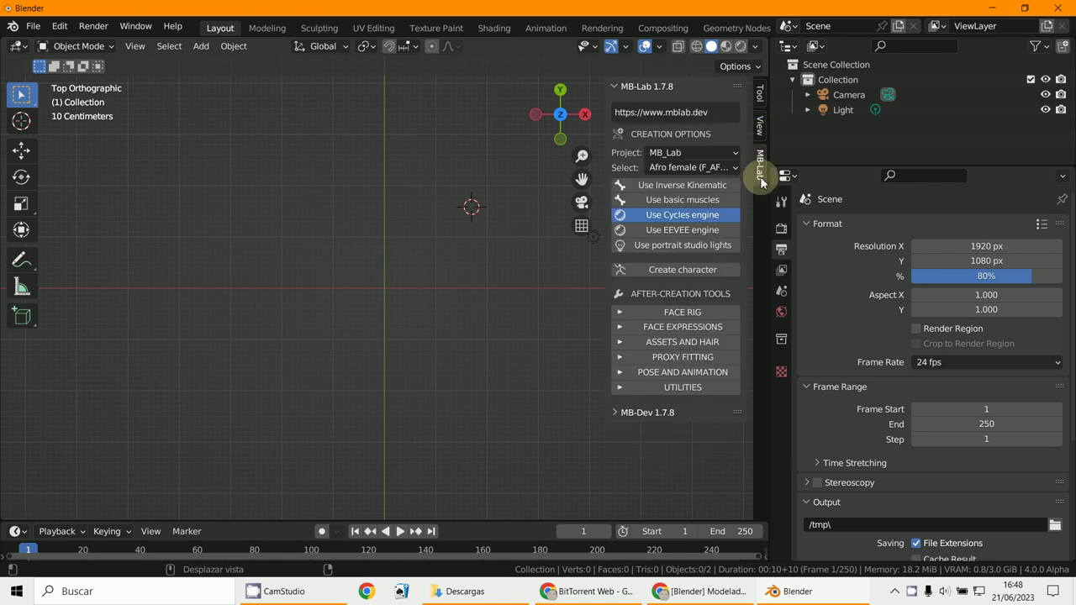
{"action": "left_click", "coordinate": [663, 168]}
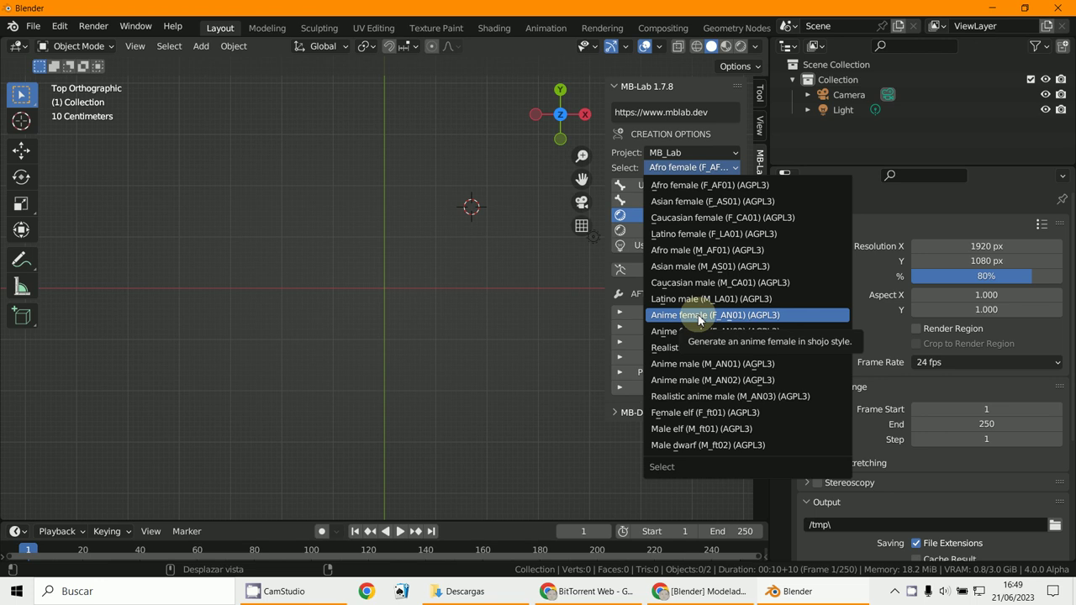
{"action": "left_click", "coordinate": [729, 317]}
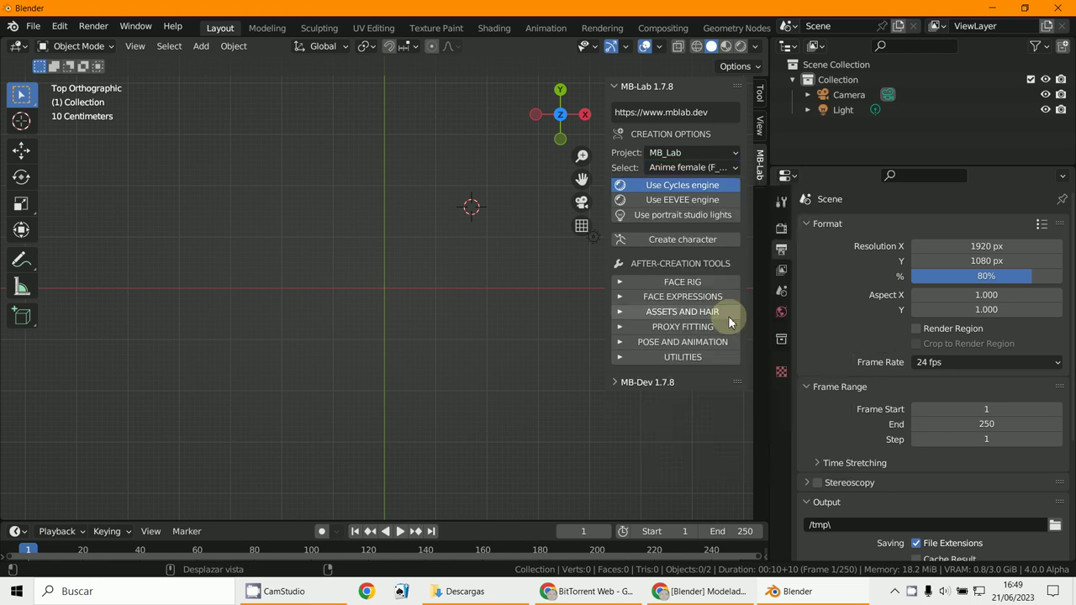
{"action": "left_click", "coordinate": [683, 239]}
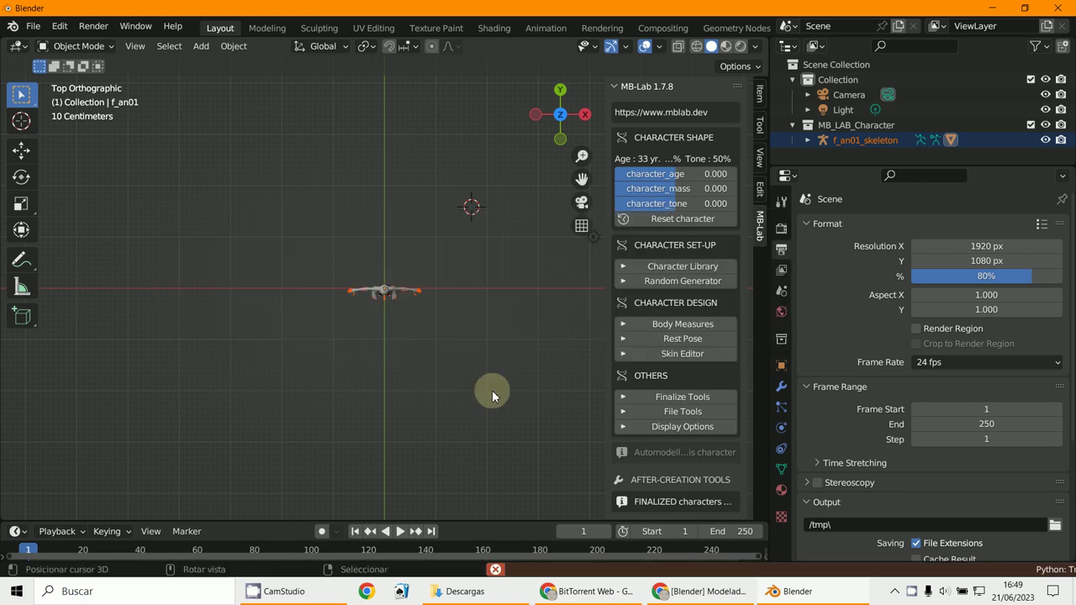
- Set the character's age parameter to -1.000
{"action": "key", "text": "KP_1"}
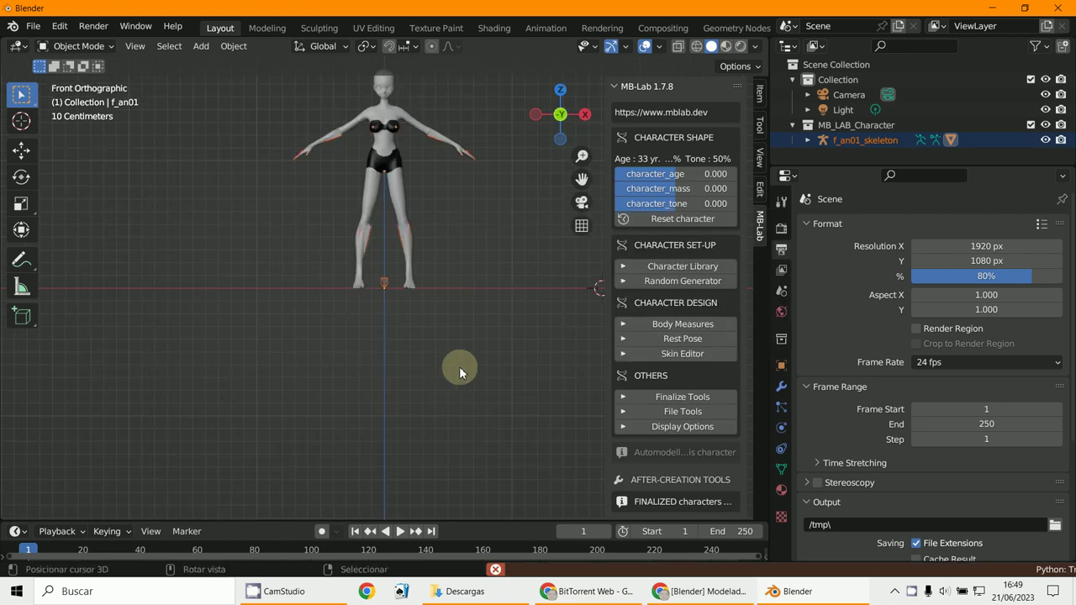
{"action": "middle_click_drag", "start_coordinate": [459, 366], "coordinate": [424, 402], "text": "shift"}
{"action": "scroll", "coordinate": [424, 403], "scroll_direction": "up", "scroll_amount": 1}
{"action": "scroll", "coordinate": [438, 385], "scroll_direction": "down", "scroll_amount": 2}
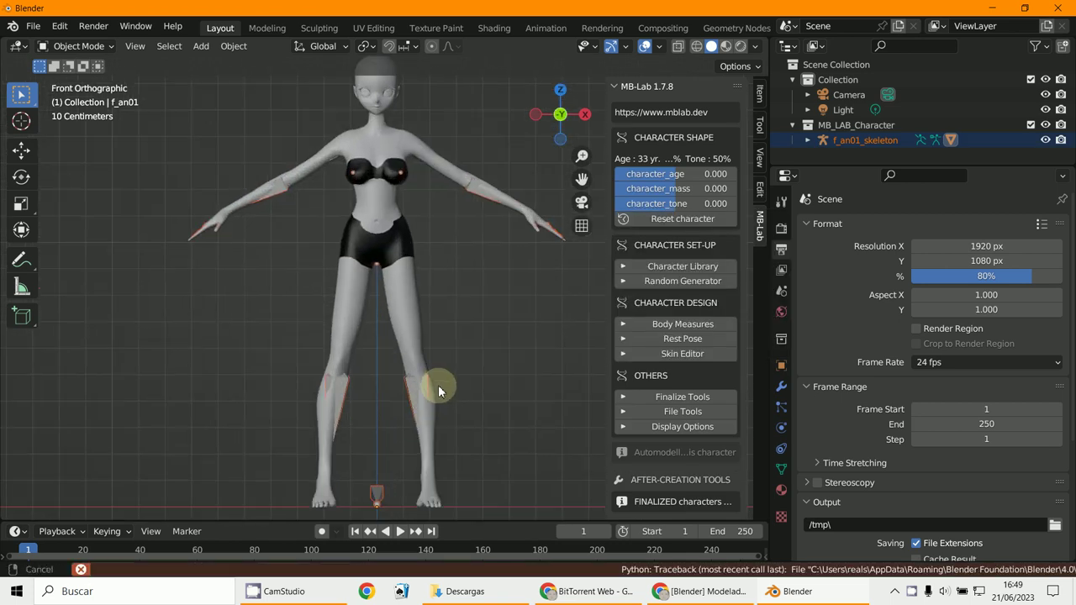
{"action": "scroll", "coordinate": [384, 357], "scroll_direction": "up", "scroll_amount": 8}
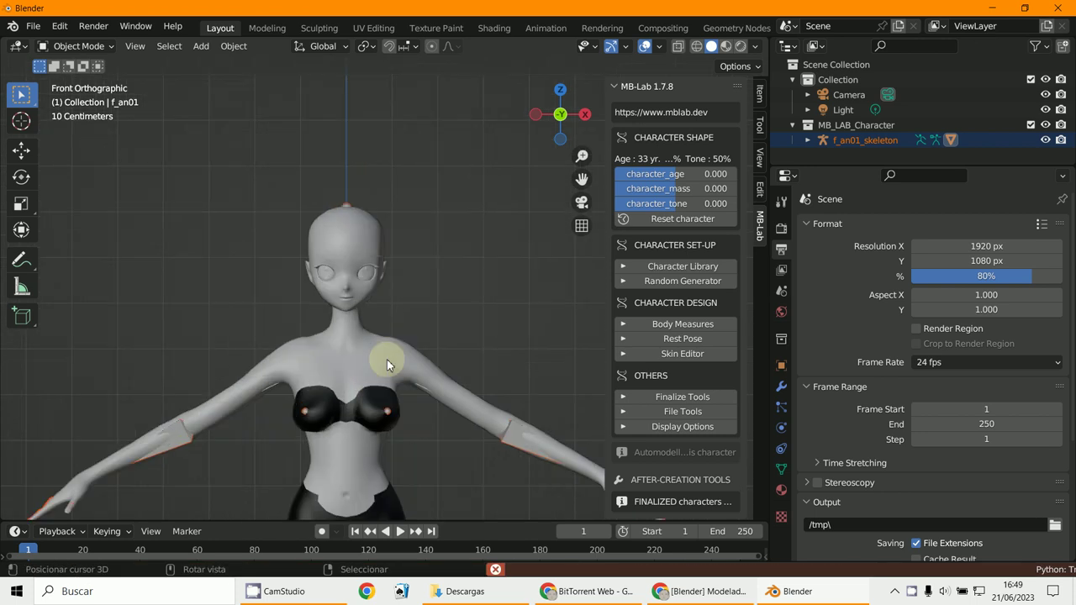
{"action": "scroll", "coordinate": [357, 251], "scroll_direction": "down", "scroll_amount": 2}
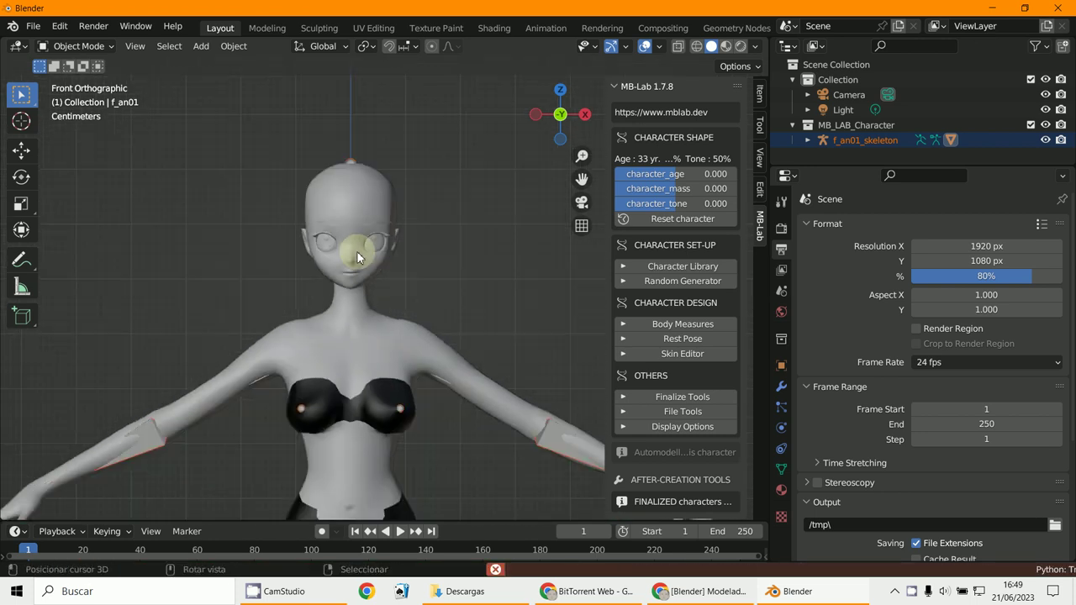
{"action": "middle_click_drag", "start_coordinate": [306, 237], "coordinate": [224, 356]}
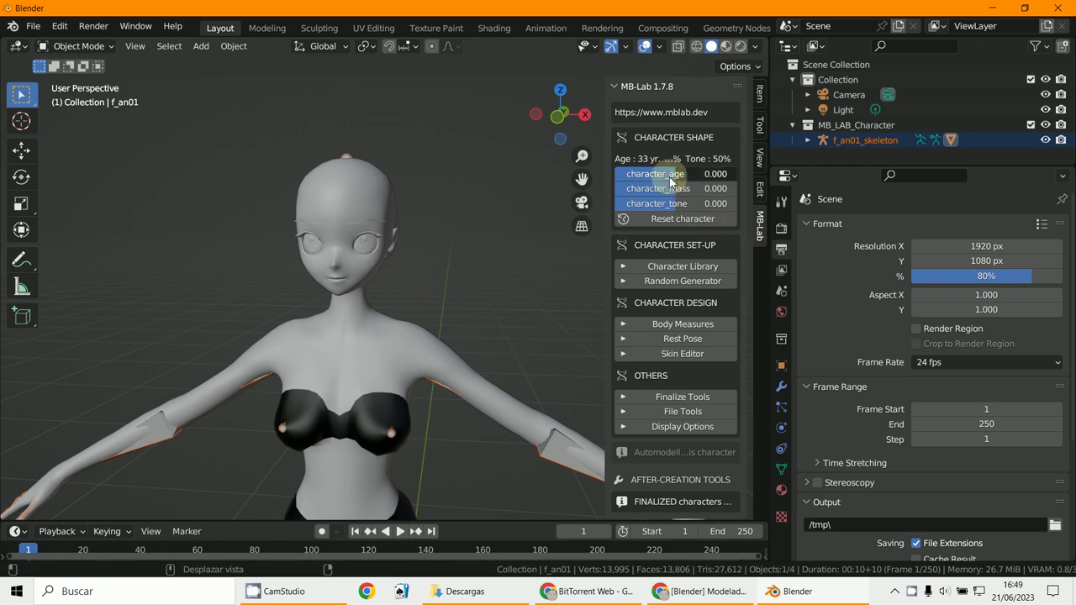
{"action": "left_click_drag", "start_coordinate": [670, 181], "coordinate": [478, 345]}
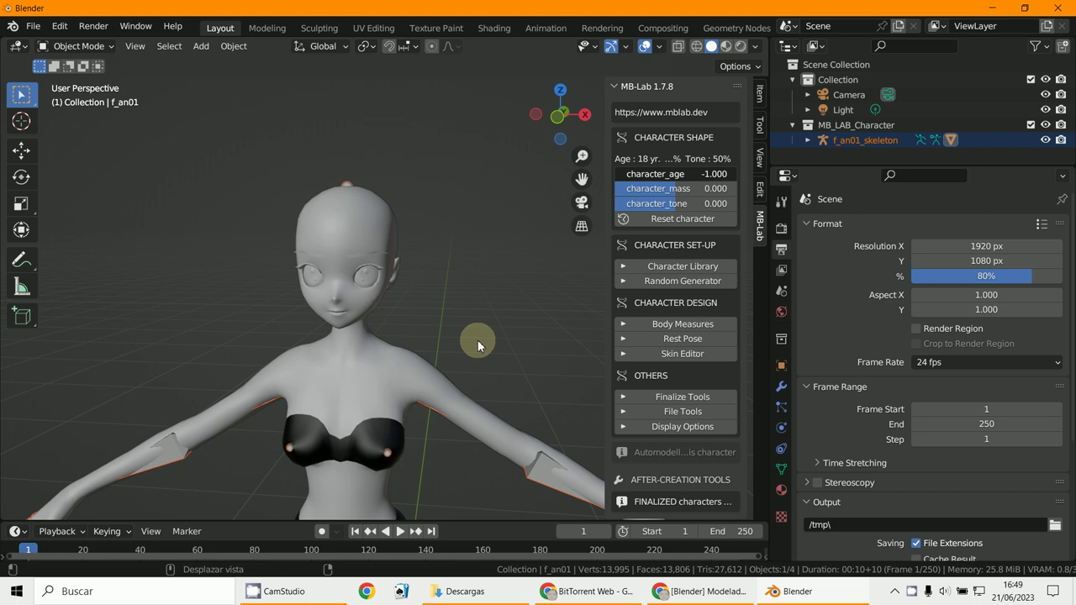
- Set the character's mass to about -0.491 and its tone to about -0.836
{"action": "left_click_drag", "start_coordinate": [670, 188], "coordinate": [464, 247]}
{"action": "scroll", "coordinate": [464, 246], "scroll_direction": "down", "scroll_amount": 5}
{"action": "scroll", "coordinate": [463, 285], "scroll_direction": "up", "scroll_amount": 4}
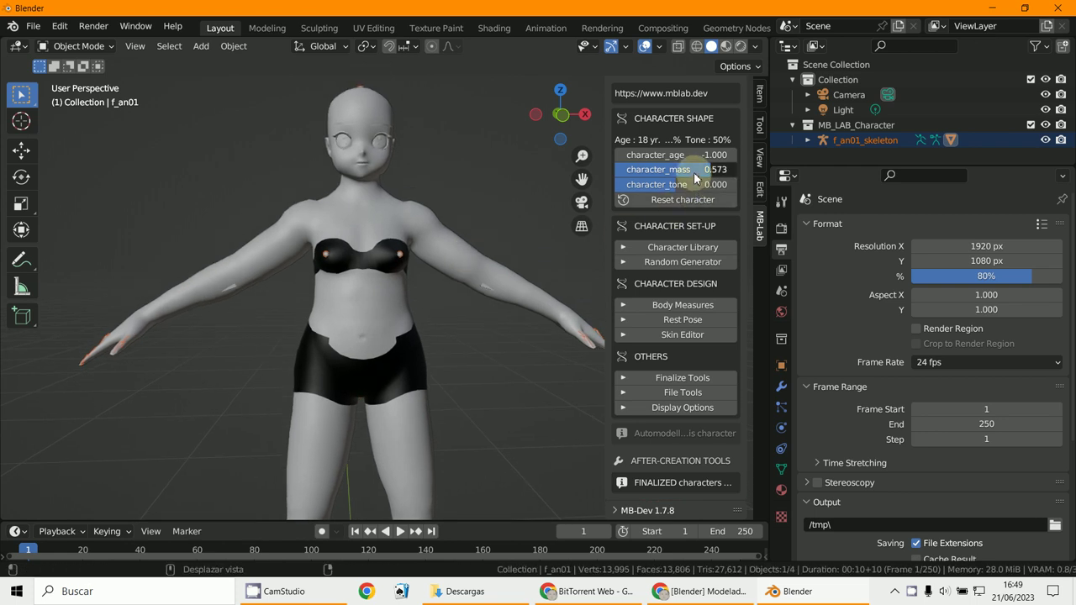
{"action": "left_click_drag", "start_coordinate": [491, 315], "coordinate": [634, 320]}
{"action": "mouse_move", "coordinate": [656, 184]}
{"action": "left_mouse_down"}
{"action": "mouse_move", "coordinate": [466, 331]}
{"action": "mouse_move", "coordinate": [610, 338]}
{"action": "left_mouse_up"}
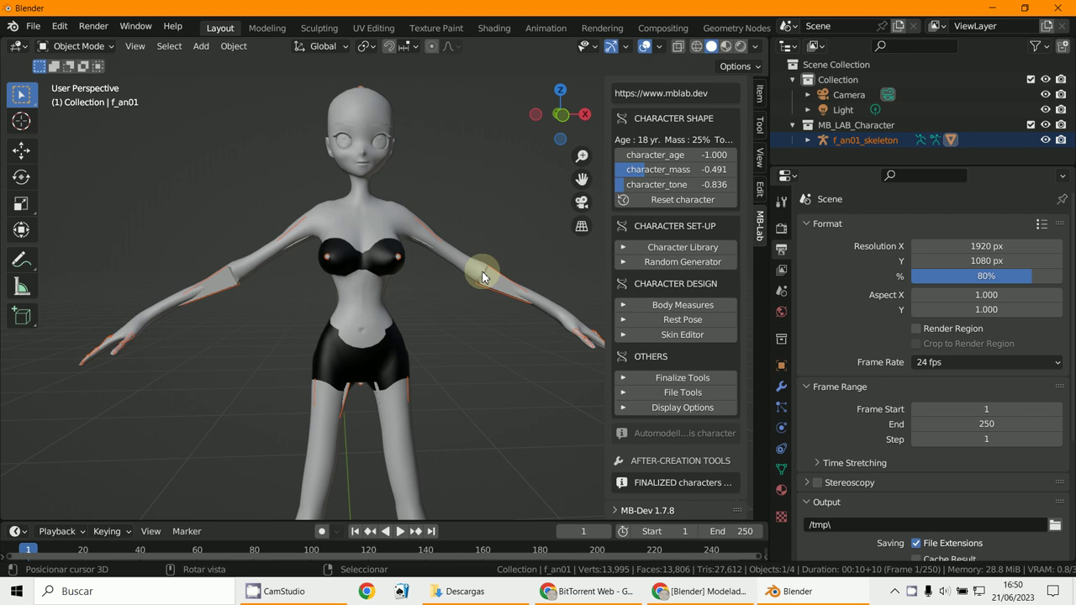
- Examine the character's body and face from several angles, including in rendered viewport shading
{"action": "middle_click_drag", "start_coordinate": [498, 253], "coordinate": [447, 277]}
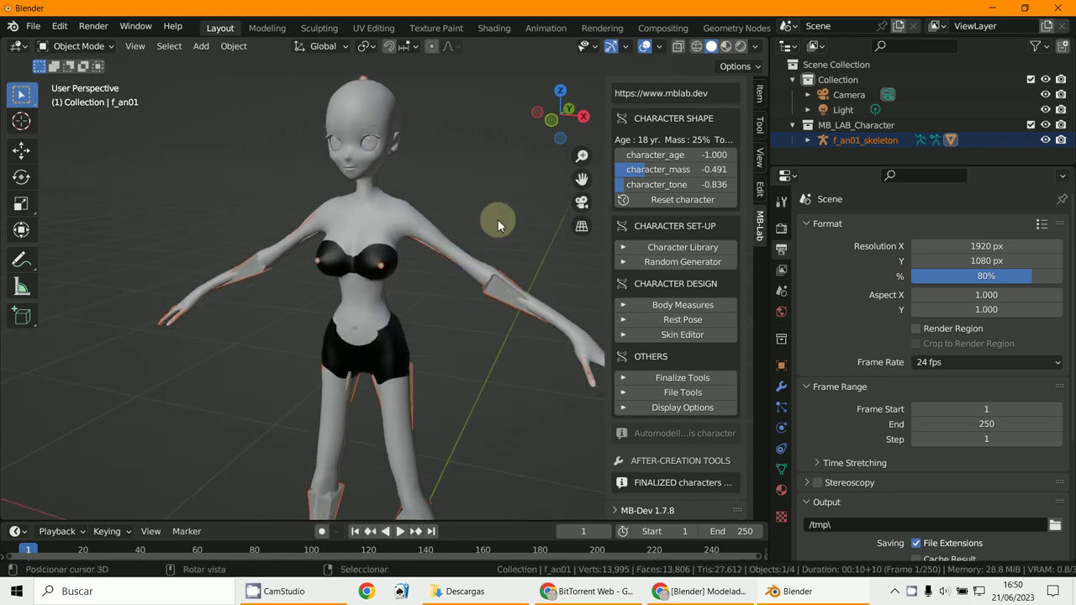
{"action": "scroll", "coordinate": [670, 195], "scroll_direction": "up", "scroll_amount": 2}
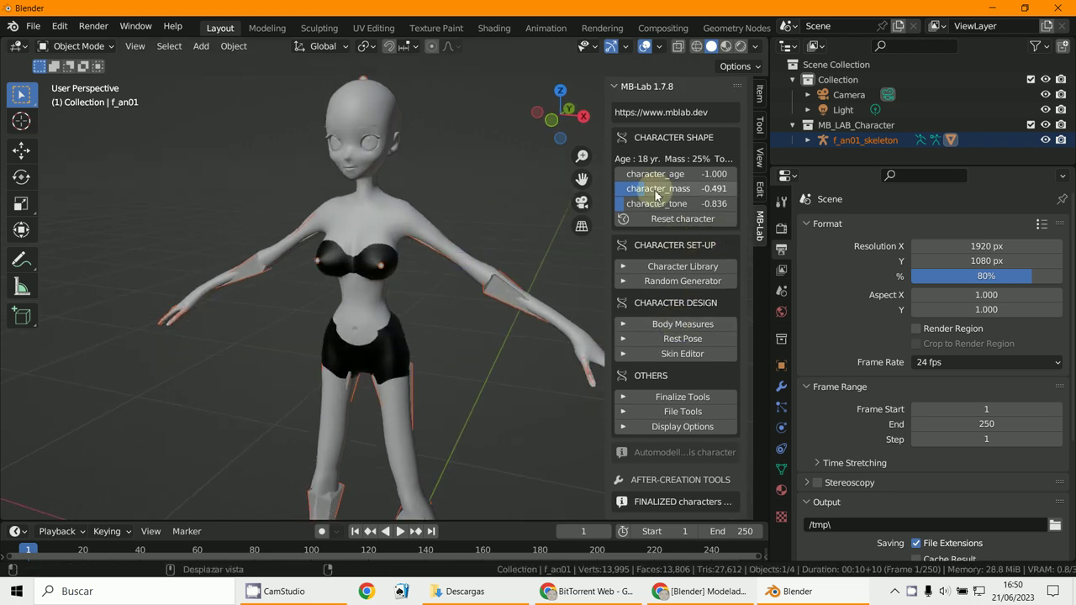
{"action": "scroll", "coordinate": [660, 236], "scroll_direction": "down", "scroll_amount": 2}
{"action": "scroll", "coordinate": [672, 359], "scroll_direction": "up", "scroll_amount": 1}
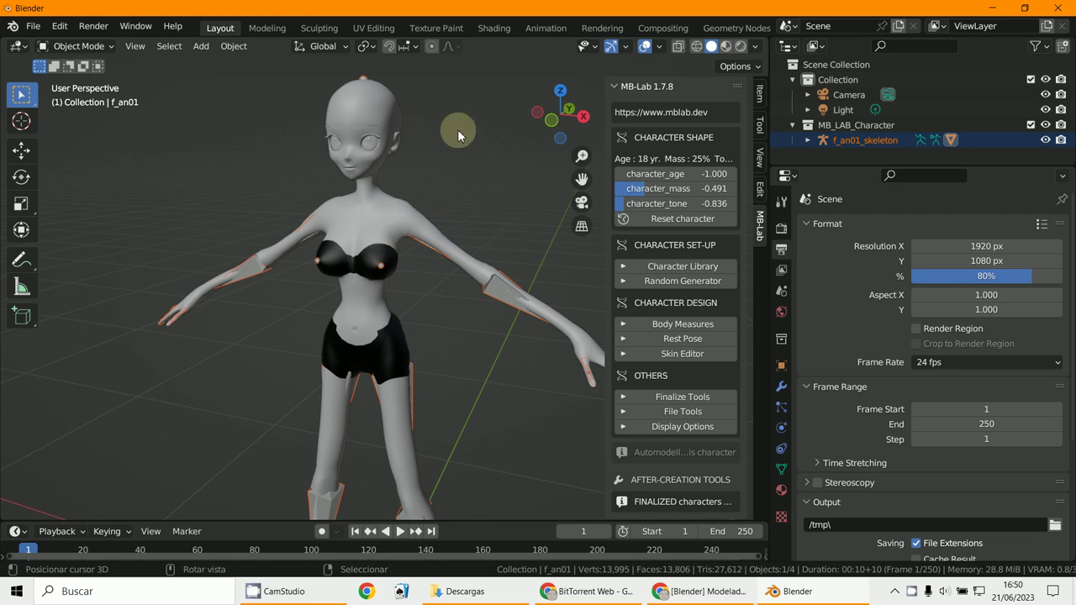
{"action": "scroll", "coordinate": [449, 194], "scroll_direction": "up", "scroll_amount": 3}
{"action": "middle_click_drag", "start_coordinate": [449, 194], "coordinate": [453, 255]}
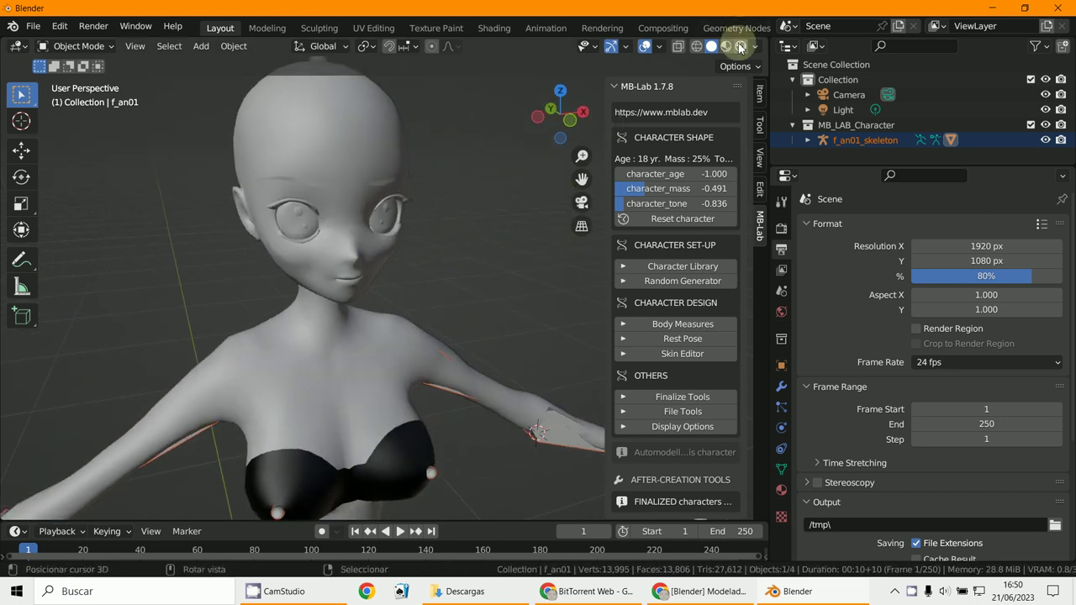
{"action": "key", "text": "z"}
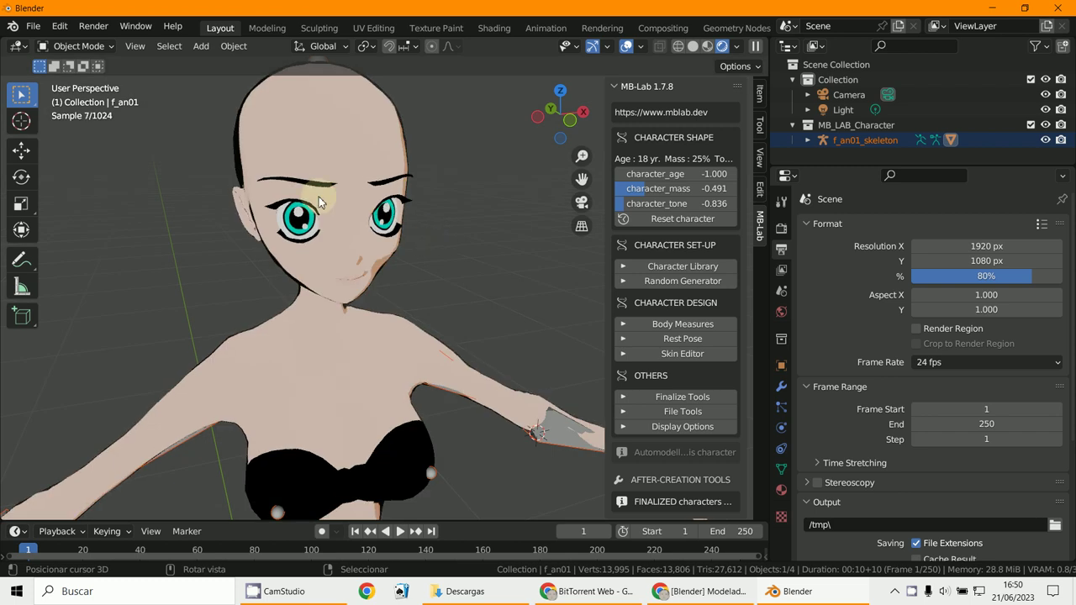
{"action": "mouse_move", "coordinate": [430, 266]}
{"action": "middle_mouse_down"}
{"action": "mouse_move", "coordinate": [316, 259]}
{"action": "mouse_move", "coordinate": [493, 278]}
{"action": "mouse_move", "coordinate": [533, 272]}
{"action": "mouse_move", "coordinate": [428, 279]}
{"action": "mouse_move", "coordinate": [379, 222]}
{"action": "middle_mouse_up"}
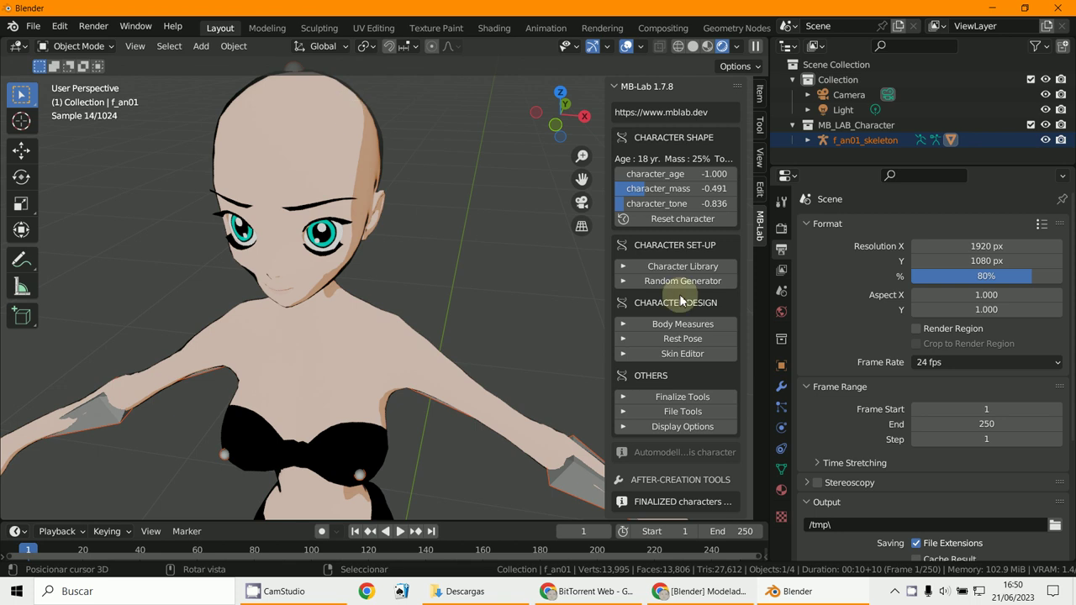
- Add a Subdivision Surface modifier to the character mesh and set its render level to 1
{"action": "left_click", "coordinate": [781, 385]}
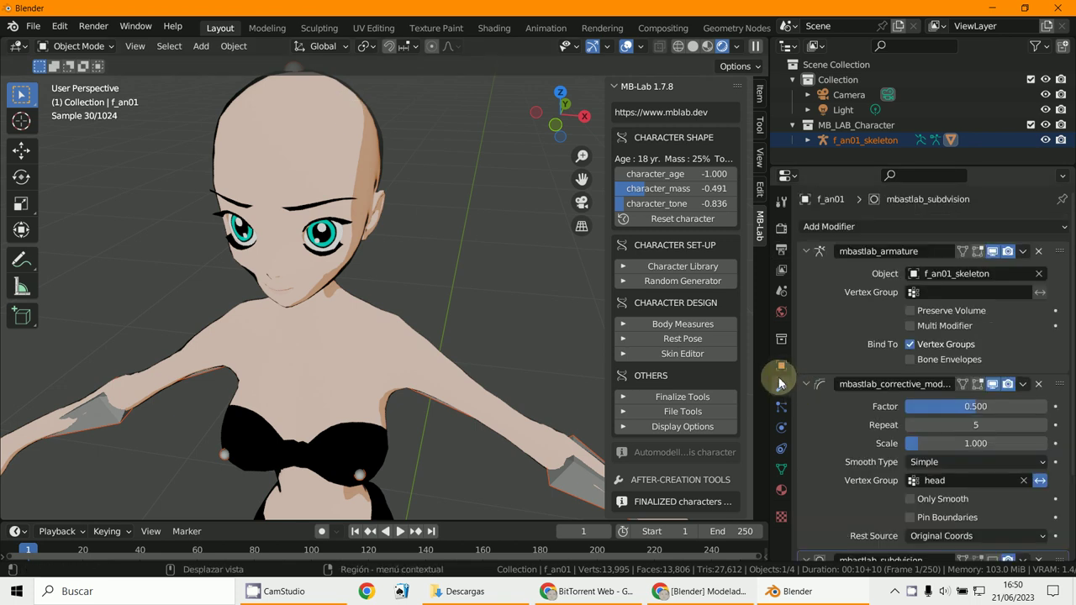
{"action": "left_click", "coordinate": [807, 250], "text": "ctrl"}
{"action": "left_click", "coordinate": [862, 225]}
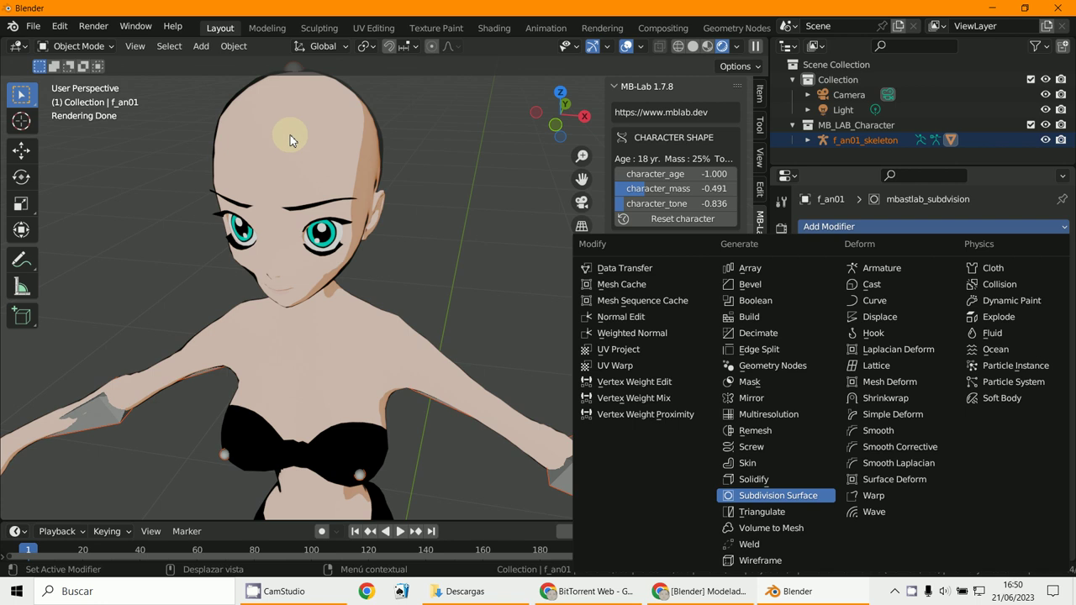
{"action": "key", "text": "Return"}
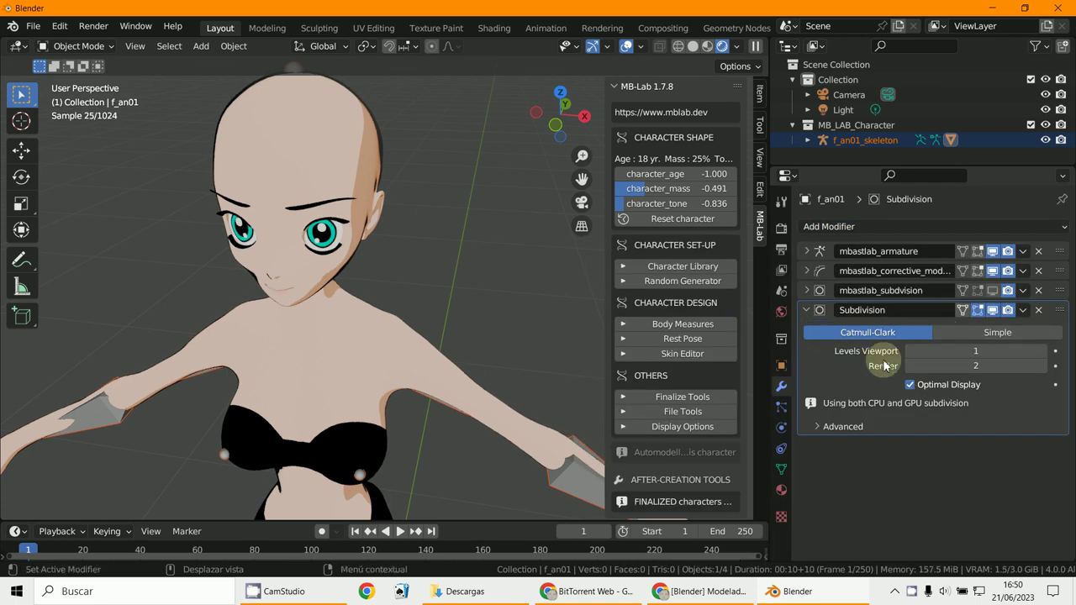
{"action": "left_click", "coordinate": [912, 366]}
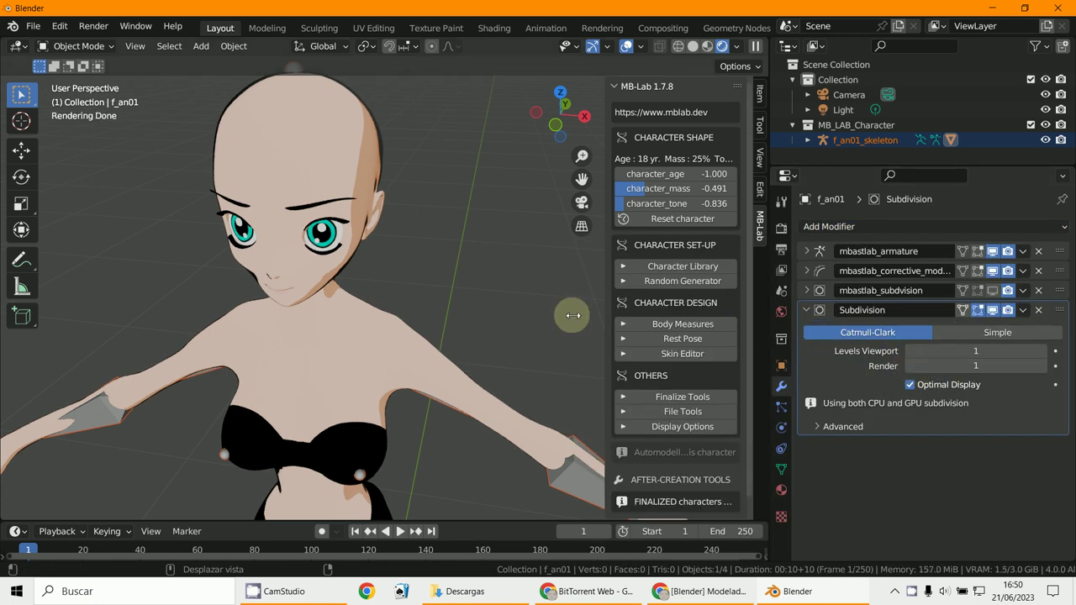
- Return the viewport to solid shading and delete the character's mesh and its skeleton
{"action": "mouse_move", "coordinate": [421, 239]}
{"action": "middle_mouse_down"}
{"action": "mouse_move", "coordinate": [409, 248]}
{"action": "mouse_move", "coordinate": [529, 247]}
{"action": "mouse_move", "coordinate": [529, 227]}
{"action": "mouse_move", "coordinate": [468, 242]}
{"action": "mouse_move", "coordinate": [421, 184]}
{"action": "middle_mouse_up"}
{"action": "scroll", "coordinate": [421, 185], "scroll_direction": "down", "scroll_amount": 3}
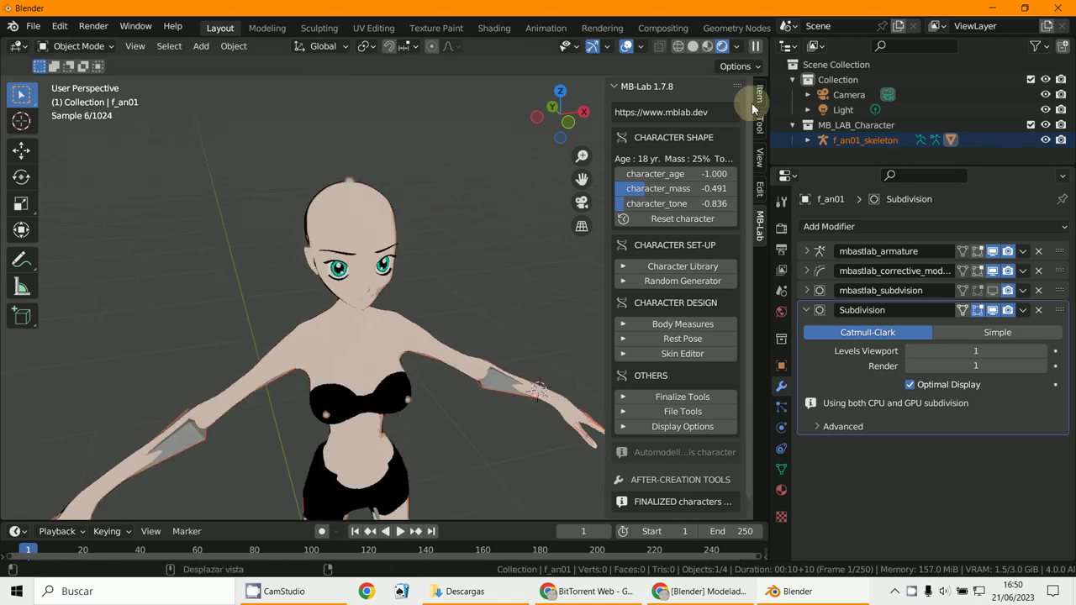
{"action": "left_click", "coordinate": [692, 46]}
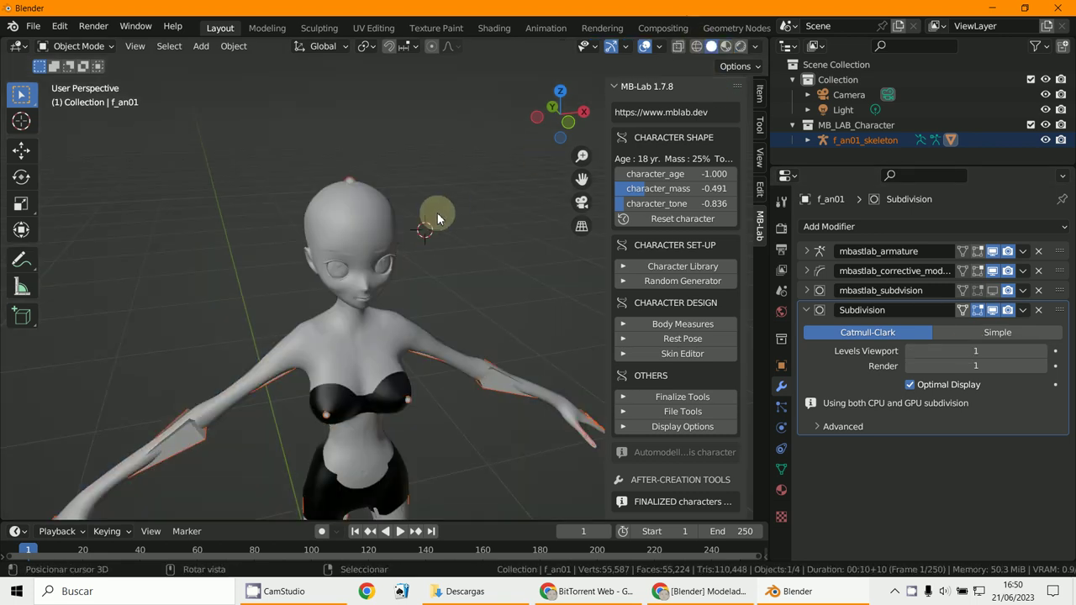
{"action": "key", "text": "KP_1"}
{"action": "left_click", "coordinate": [362, 290]}
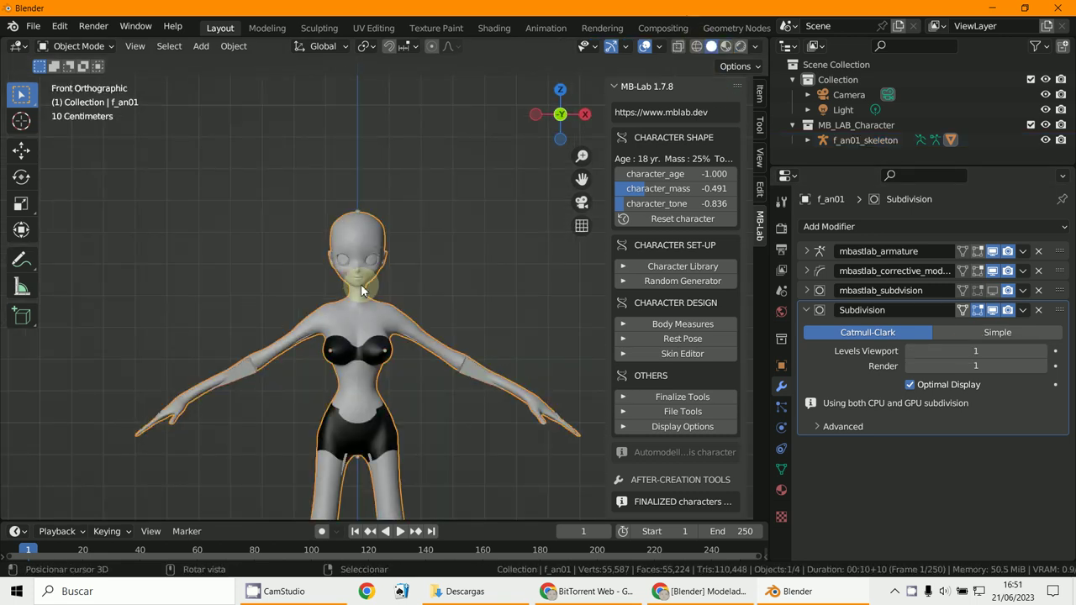
{"action": "key", "text": "Delete"}
{"action": "left_click", "coordinate": [359, 295]}
{"action": "key", "text": "x"}
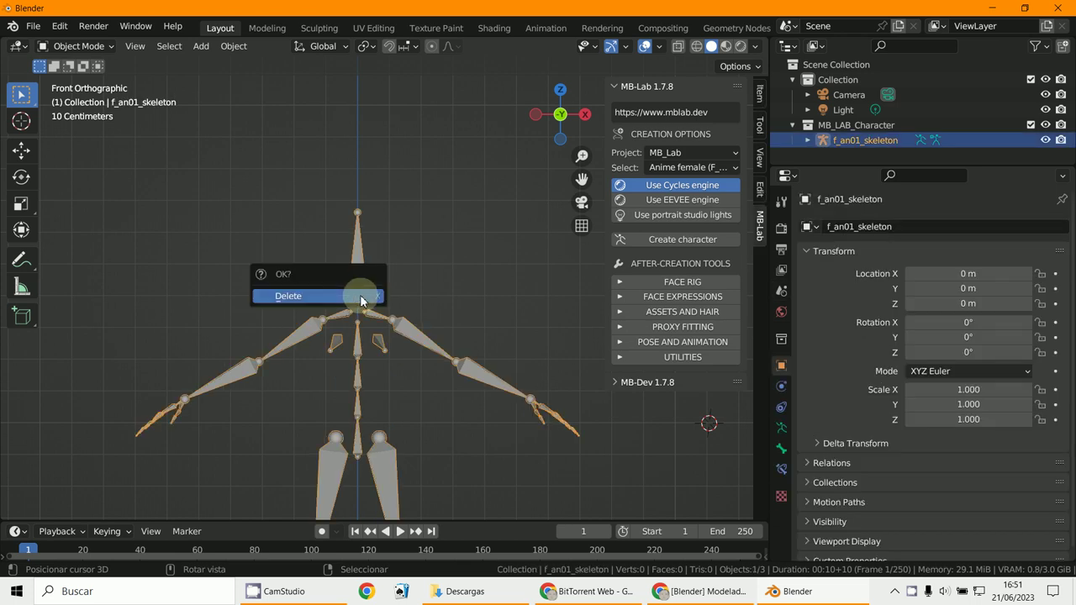
{"action": "left_click", "coordinate": [360, 295]}
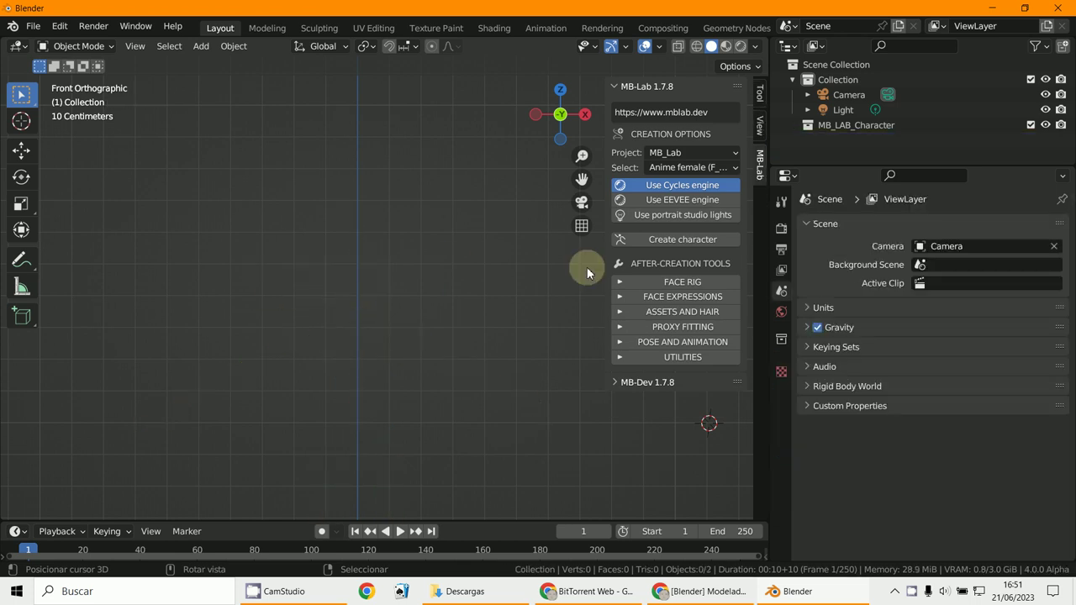
- Switch the character creation engine to EEVEE and back to Cycles
{"action": "left_click", "coordinate": [679, 201]}
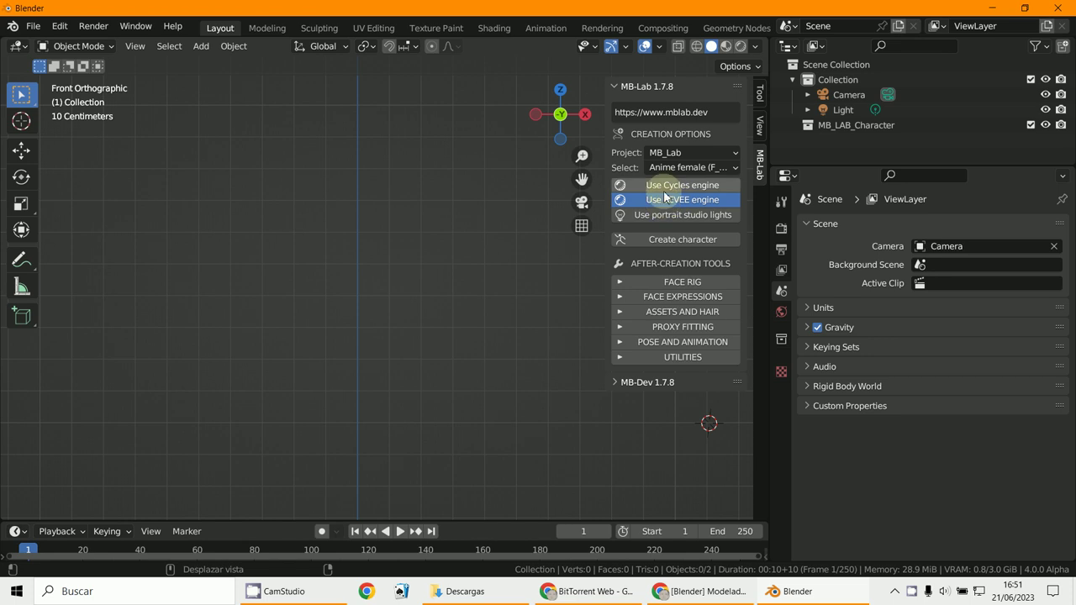
{"action": "left_click", "coordinate": [668, 187]}
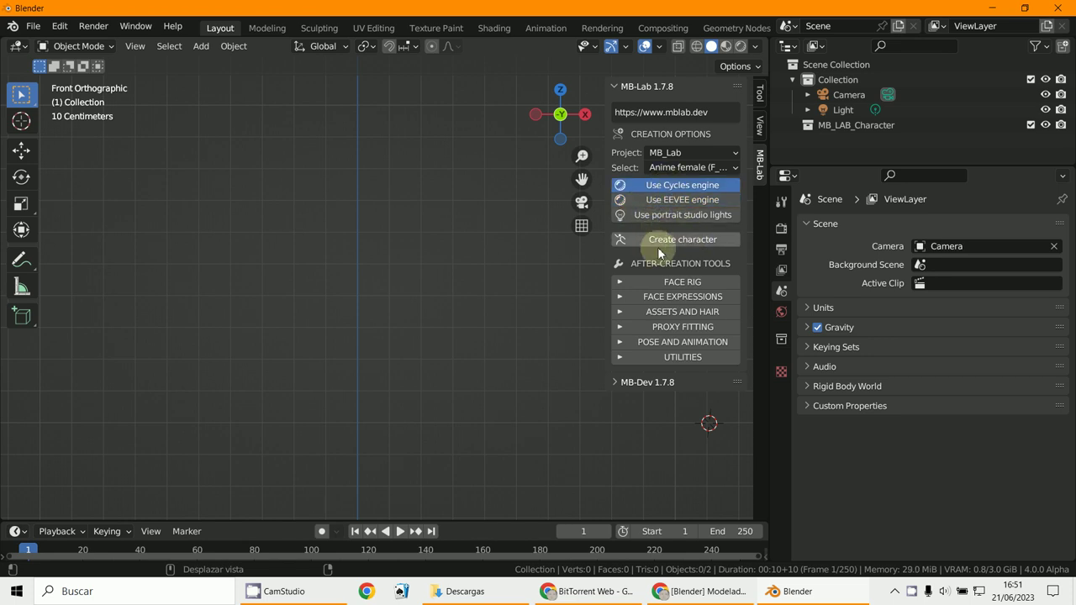
- Create an Anime female (F_AN02) character with the Cycles engine and inspect its head up close
{"action": "left_click", "coordinate": [670, 168]}
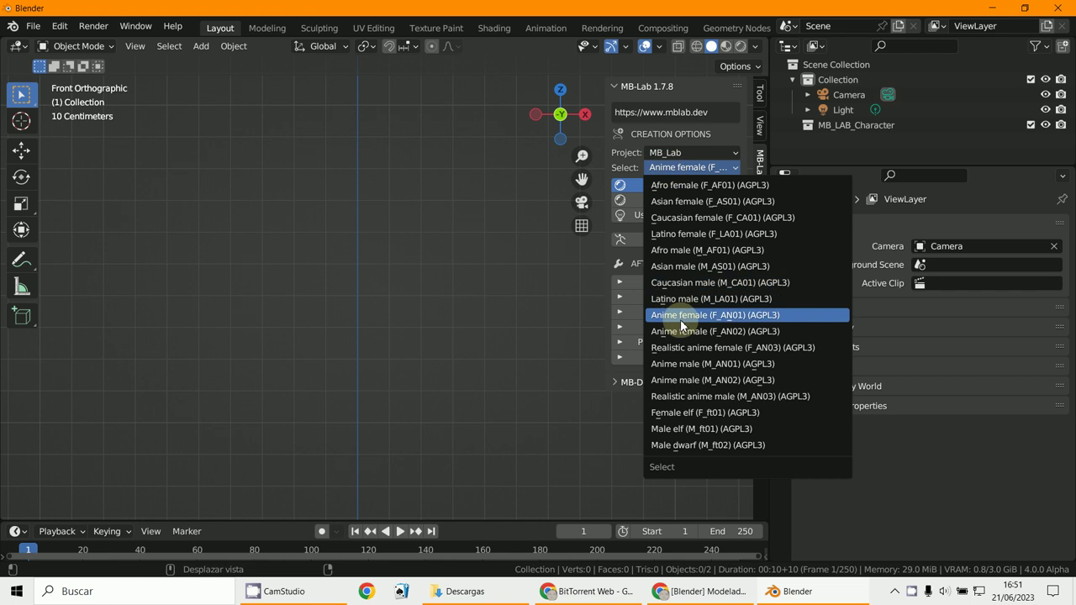
{"action": "left_click", "coordinate": [700, 332]}
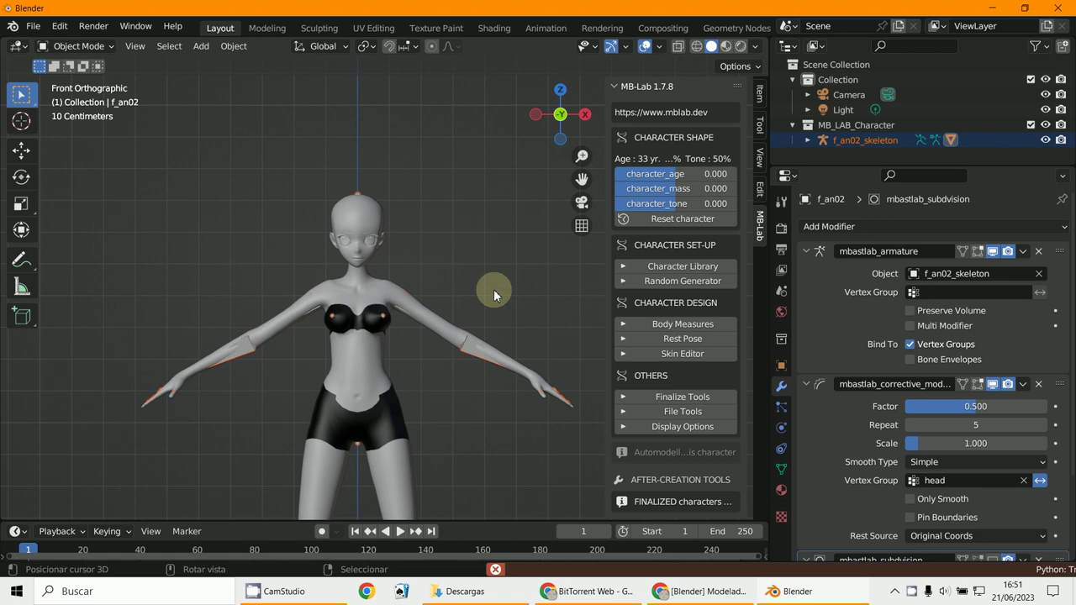
{"action": "scroll", "coordinate": [460, 296], "scroll_direction": "up", "scroll_amount": 10}
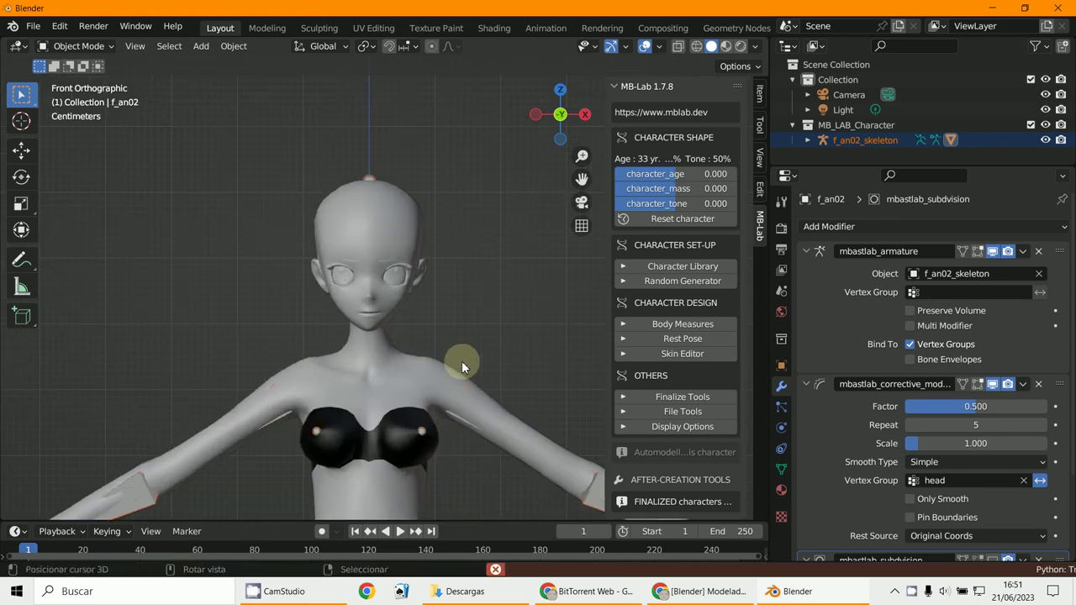
{"action": "mouse_move", "coordinate": [459, 359]}
{"action": "middle_mouse_down"}
{"action": "mouse_move", "coordinate": [424, 344]}
{"action": "mouse_move", "coordinate": [454, 308]}
{"action": "middle_mouse_up"}
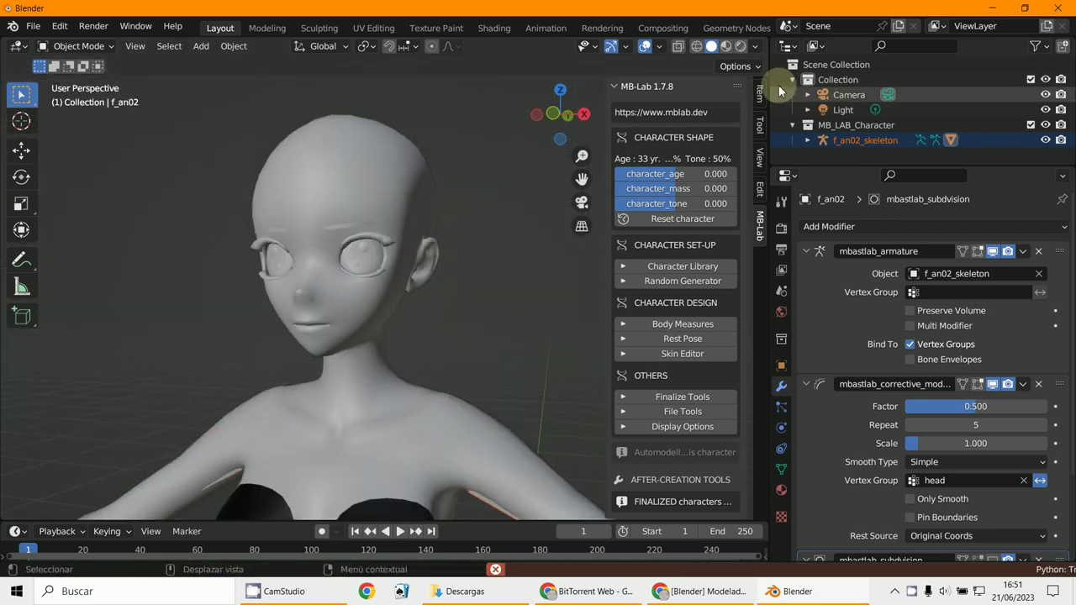
- Show the anime character in material preview shading and look over its face and upper body
{"action": "left_click", "coordinate": [727, 47]}
{"action": "mouse_move", "coordinate": [470, 266]}
{"action": "middle_mouse_down"}
{"action": "mouse_move", "coordinate": [519, 280]}
{"action": "mouse_move", "coordinate": [552, 252]}
{"action": "mouse_move", "coordinate": [521, 291]}
{"action": "mouse_move", "coordinate": [417, 294]}
{"action": "mouse_move", "coordinate": [373, 291]}
{"action": "mouse_move", "coordinate": [356, 255]}
{"action": "mouse_move", "coordinate": [467, 276]}
{"action": "middle_mouse_up"}
{"action": "scroll", "coordinate": [457, 261], "scroll_direction": "down", "scroll_amount": 3}
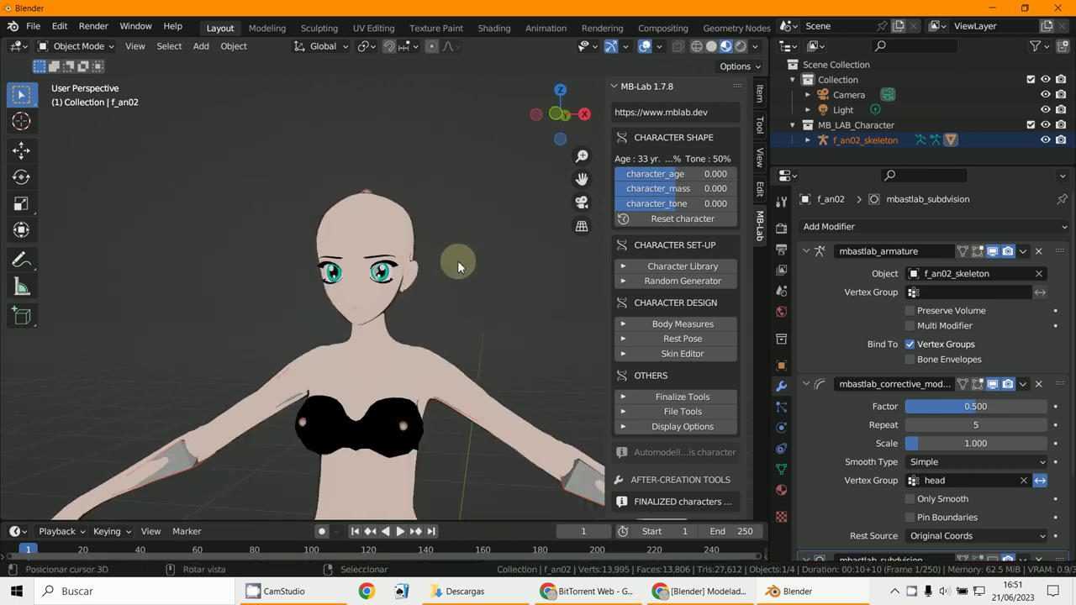
- Delete the anime character's mesh and its skeleton
{"action": "left_click", "coordinate": [408, 250]}
{"action": "key", "text": "Delete"}
{"action": "left_click", "coordinate": [364, 271]}
{"action": "key", "text": "x"}
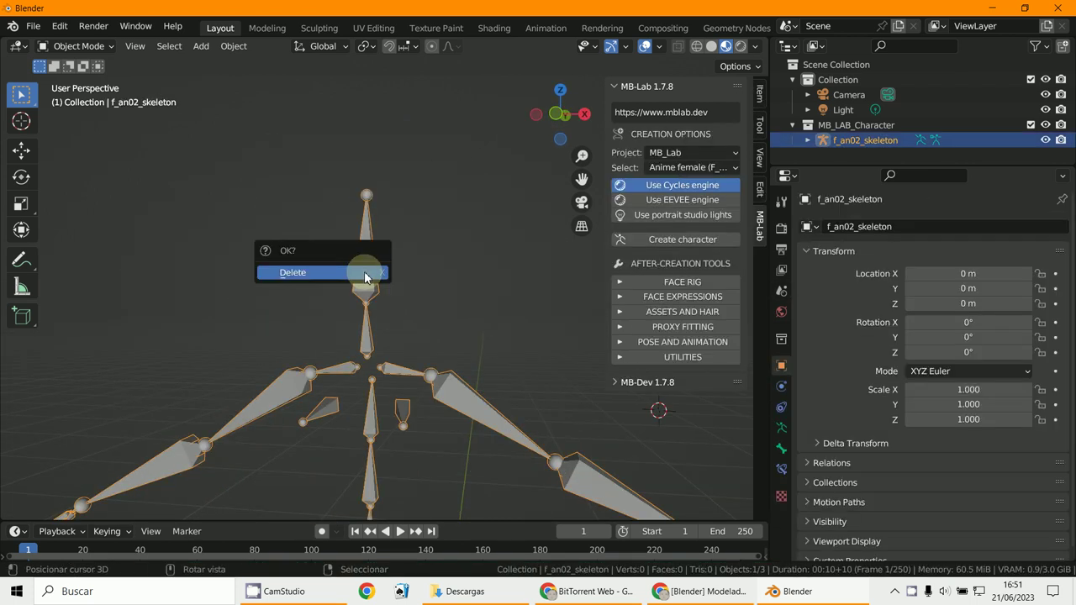
{"action": "left_click", "coordinate": [364, 270]}
- Create a Latino female (F_LA01) character with the Cycles engine
{"action": "left_click", "coordinate": [689, 167]}
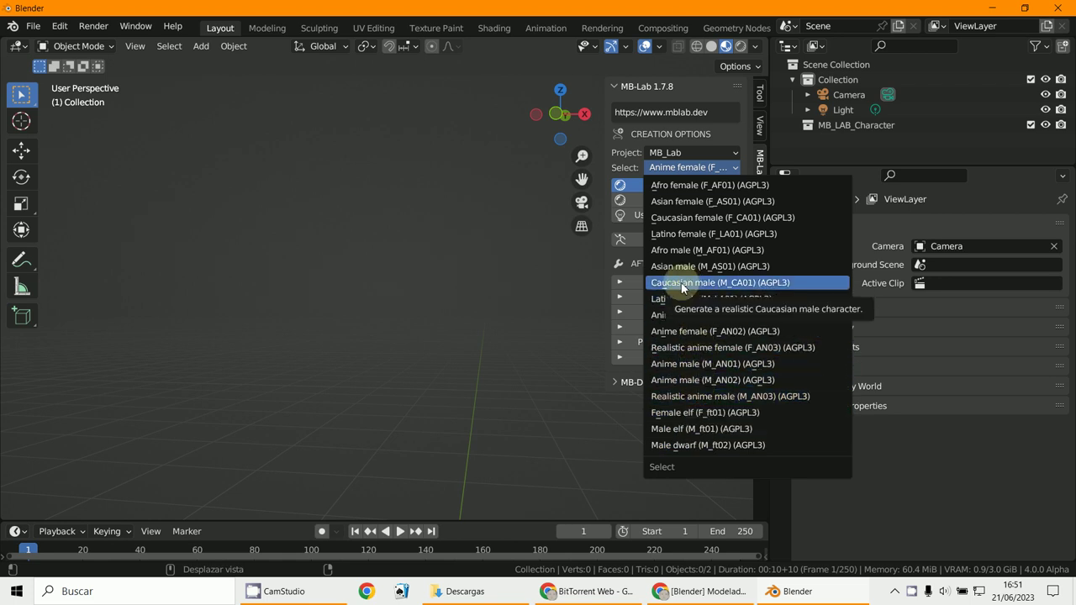
{"action": "left_click", "coordinate": [687, 236]}
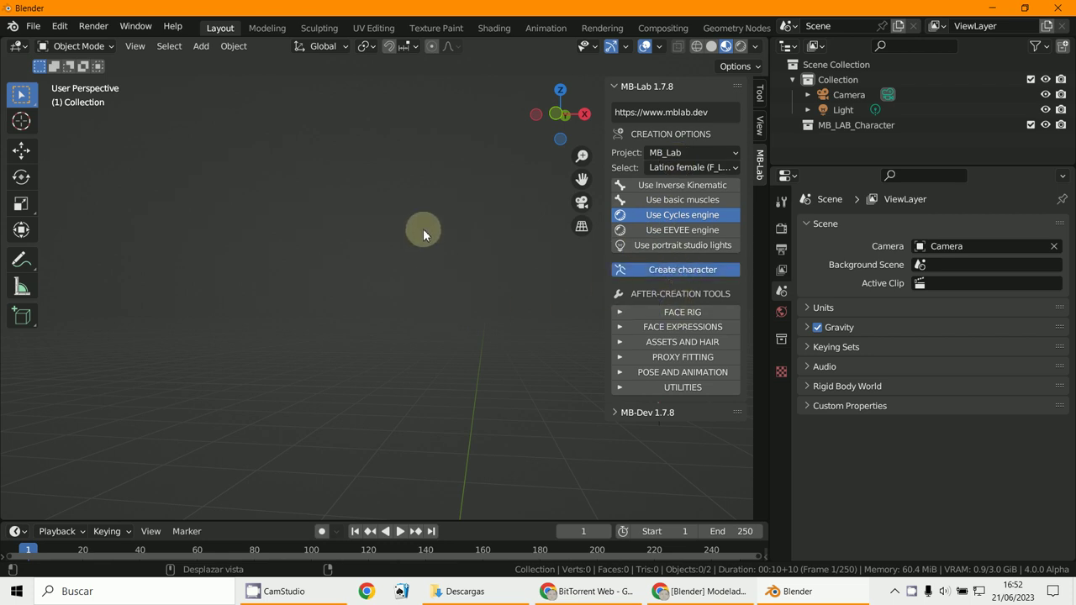
{"action": "scroll", "coordinate": [490, 392], "scroll_direction": "up", "scroll_amount": 5}
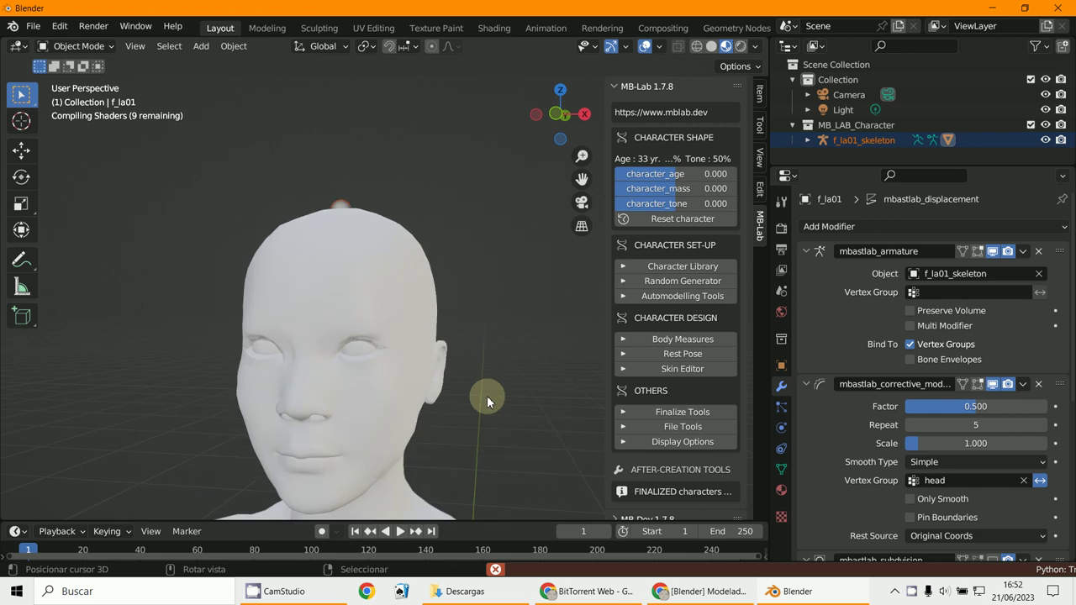
- Select the new character's body mesh and switch the viewport to solid shading
{"action": "left_click", "coordinate": [363, 423]}
{"action": "middle_click_drag", "start_coordinate": [540, 384], "coordinate": [447, 347]}
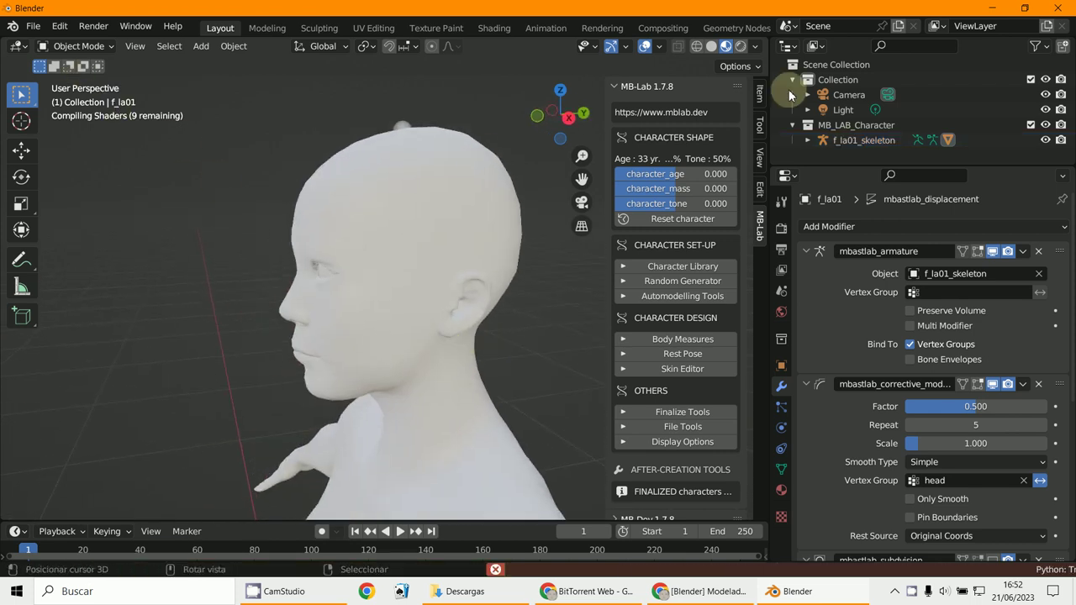
{"action": "left_click", "coordinate": [712, 46]}
{"action": "middle_click_drag", "start_coordinate": [396, 340], "coordinate": [417, 315]}
- Examine the mesh topology of the character's face and upper body in Edit Mode, ending back in Object Mode
{"action": "left_click", "coordinate": [74, 45]}
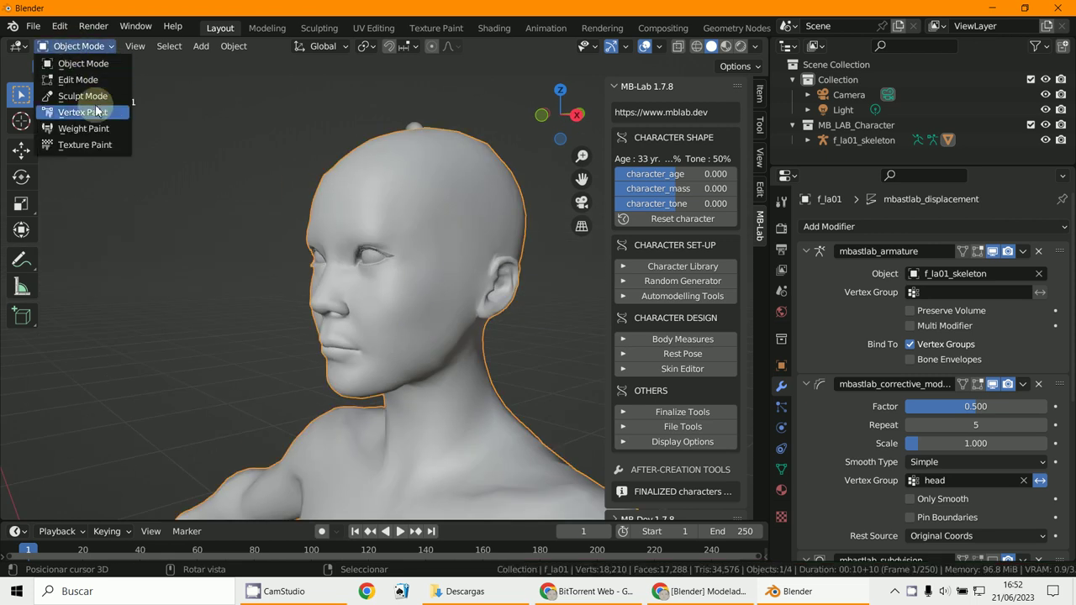
{"action": "left_click", "coordinate": [84, 74]}
{"action": "middle_click_drag", "start_coordinate": [377, 259], "coordinate": [420, 295]}
{"action": "scroll", "coordinate": [356, 332], "scroll_direction": "up", "scroll_amount": 3}
{"action": "scroll", "coordinate": [397, 370], "scroll_direction": "up", "scroll_amount": 2}
{"action": "scroll", "coordinate": [397, 370], "scroll_direction": "up", "scroll_amount": 3}
{"action": "scroll", "coordinate": [337, 396], "scroll_direction": "down", "scroll_amount": 3}
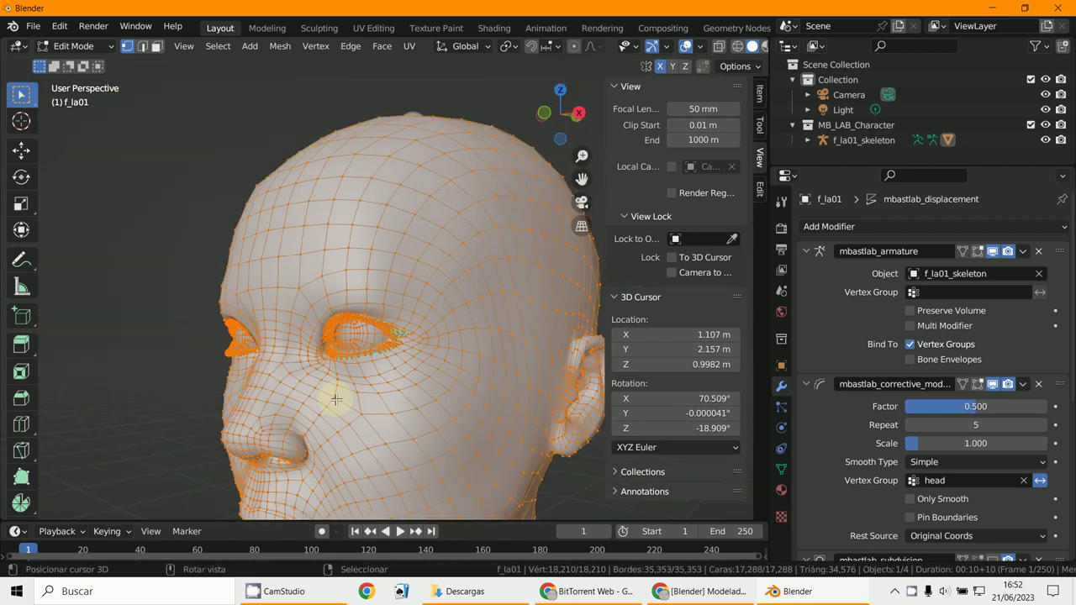
{"action": "middle_click_drag", "start_coordinate": [336, 396], "coordinate": [356, 272]}
{"action": "scroll", "coordinate": [353, 300], "scroll_direction": "down", "scroll_amount": 3}
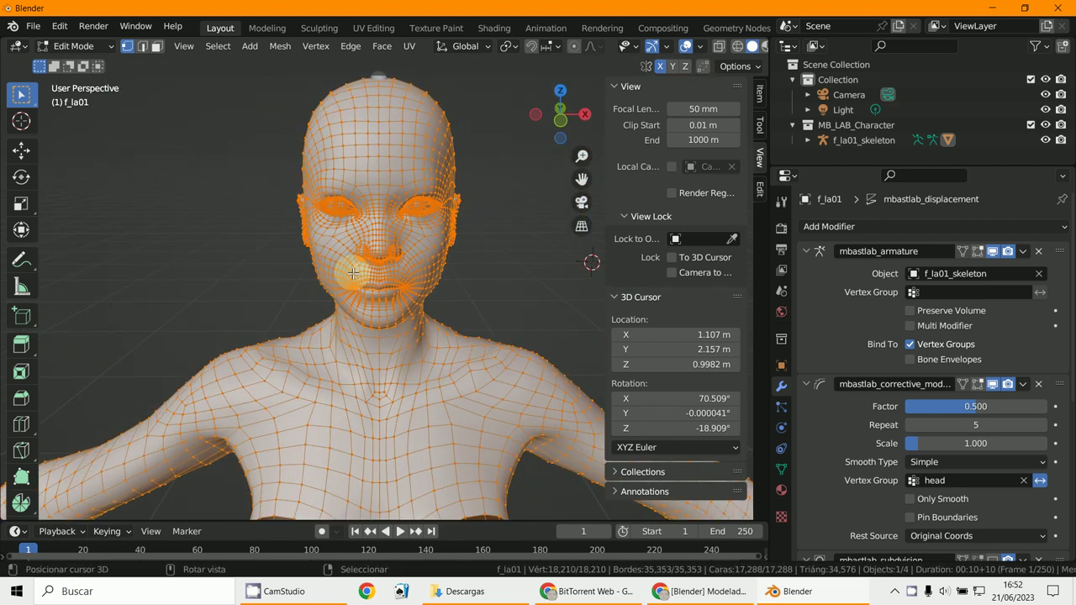
{"action": "left_click", "coordinate": [72, 48]}
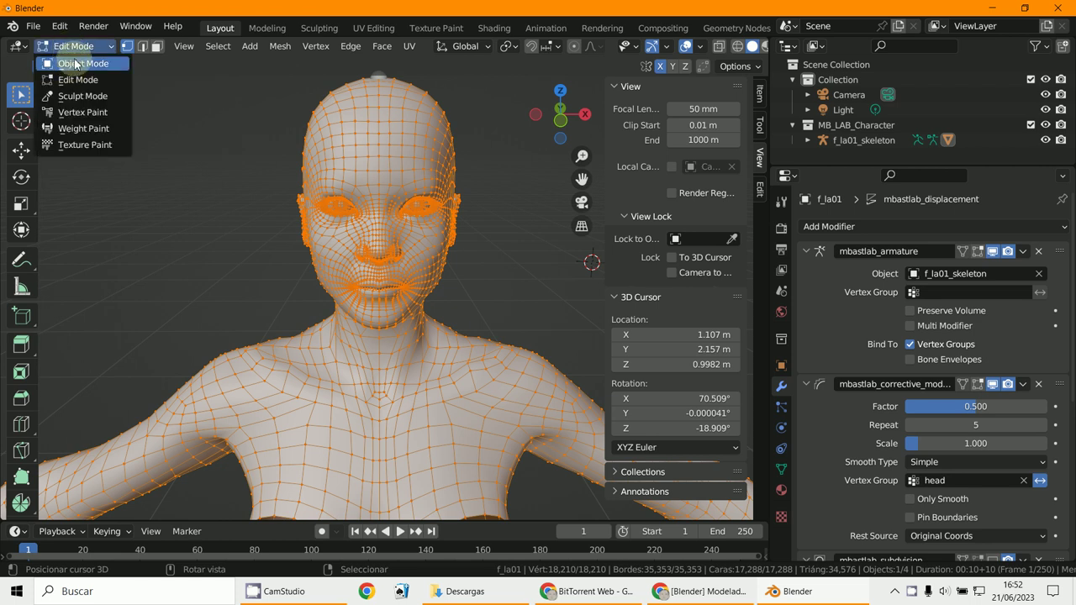
{"action": "left_click", "coordinate": [76, 64]}
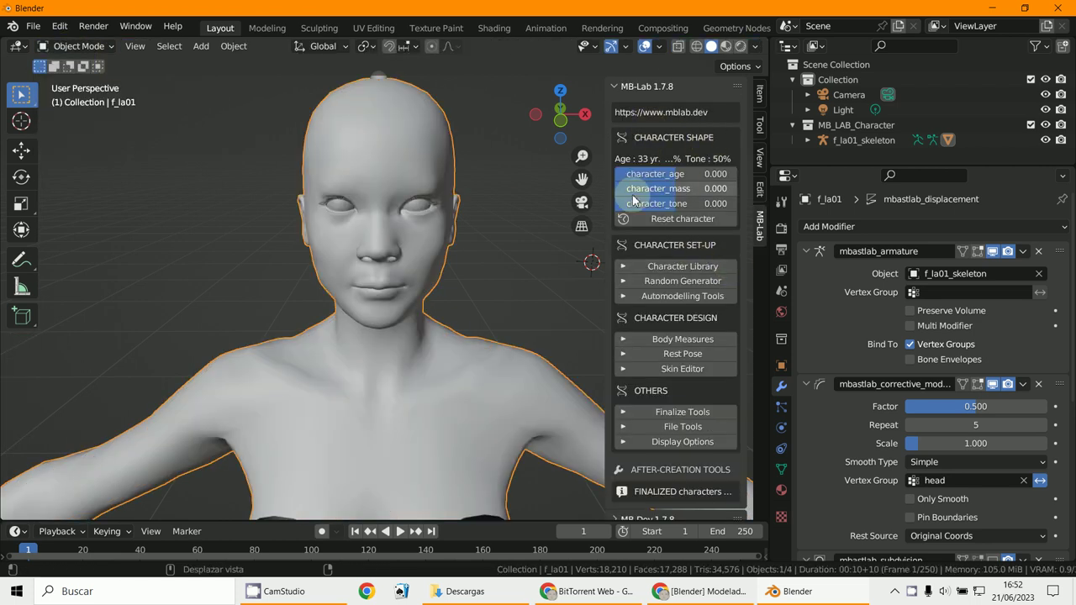
- Expand the Random Generator and File Tools options and review their generation, import and export settings
{"action": "left_click", "coordinate": [678, 278]}
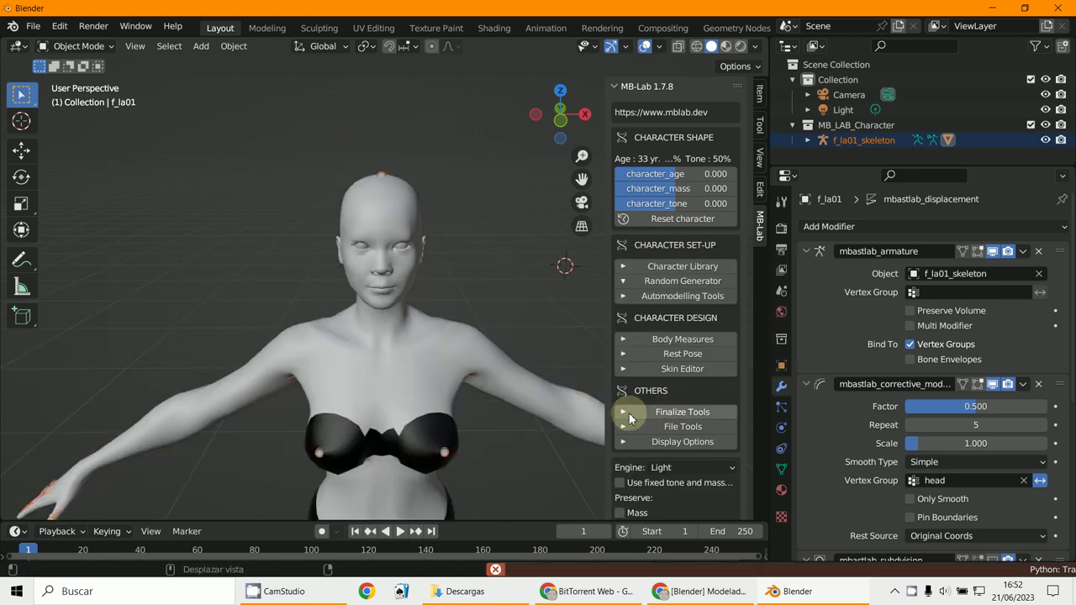
{"action": "scroll", "coordinate": [630, 418], "scroll_direction": "down", "scroll_amount": 2}
{"action": "left_click", "coordinate": [673, 361]}
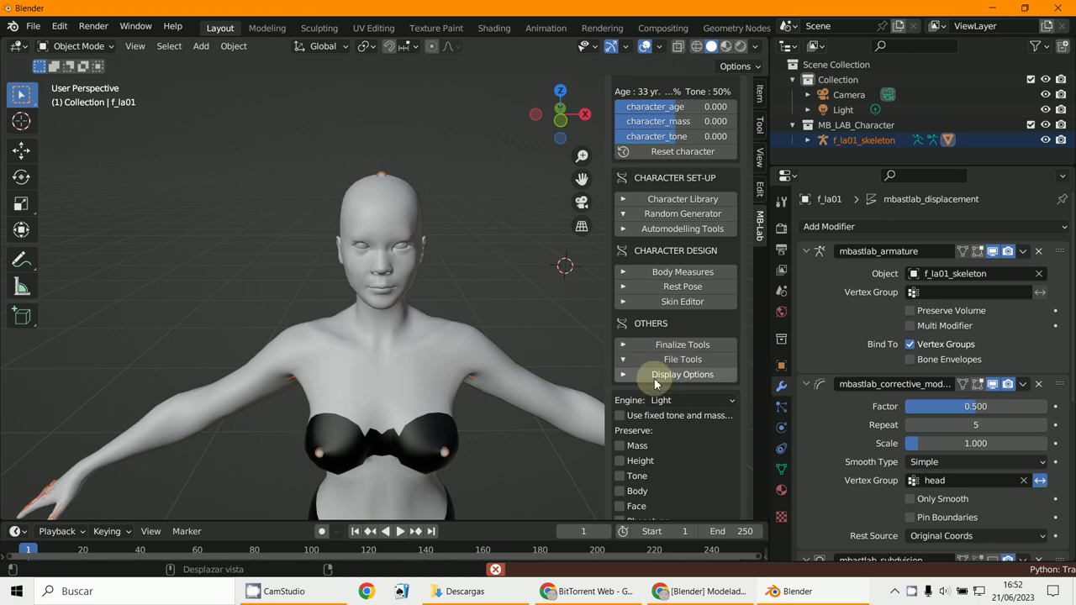
{"action": "scroll", "coordinate": [634, 375], "scroll_direction": "down", "scroll_amount": 4}
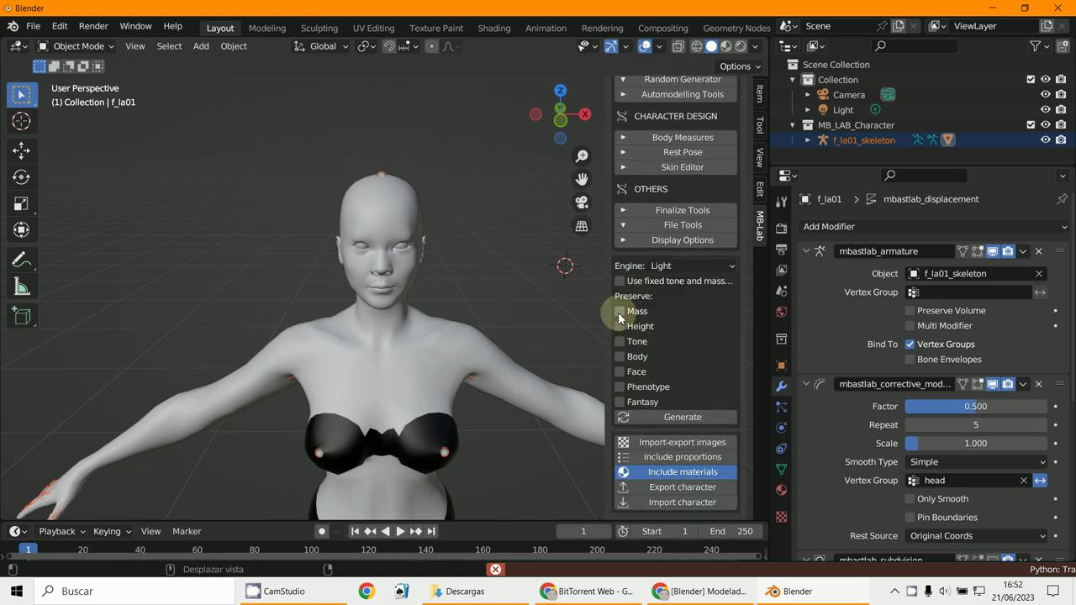
{"action": "scroll", "coordinate": [656, 436], "scroll_direction": "down", "scroll_amount": 2}
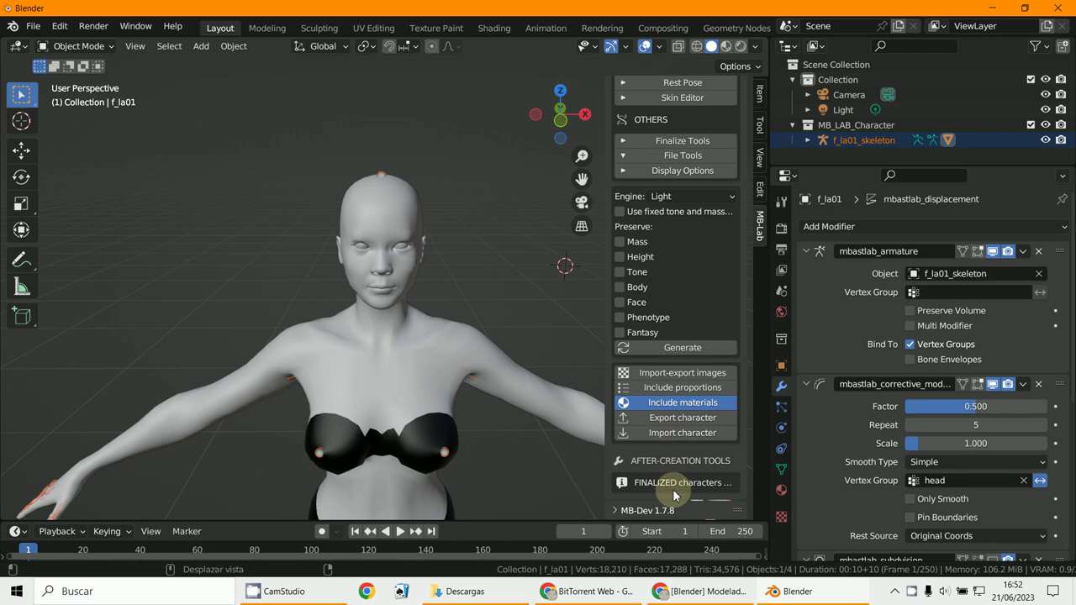
- Inspect the character's face at an angle and select the body mesh
{"action": "middle_click_drag", "start_coordinate": [469, 370], "coordinate": [416, 355]}
{"action": "scroll", "coordinate": [419, 333], "scroll_direction": "up", "scroll_amount": 6}
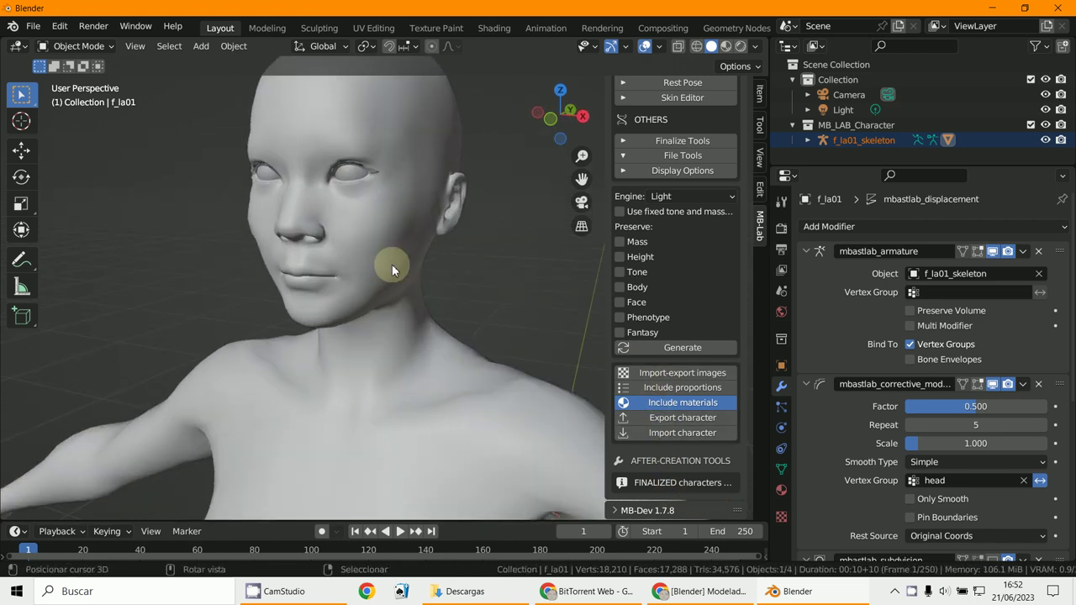
{"action": "left_click", "coordinate": [391, 268]}
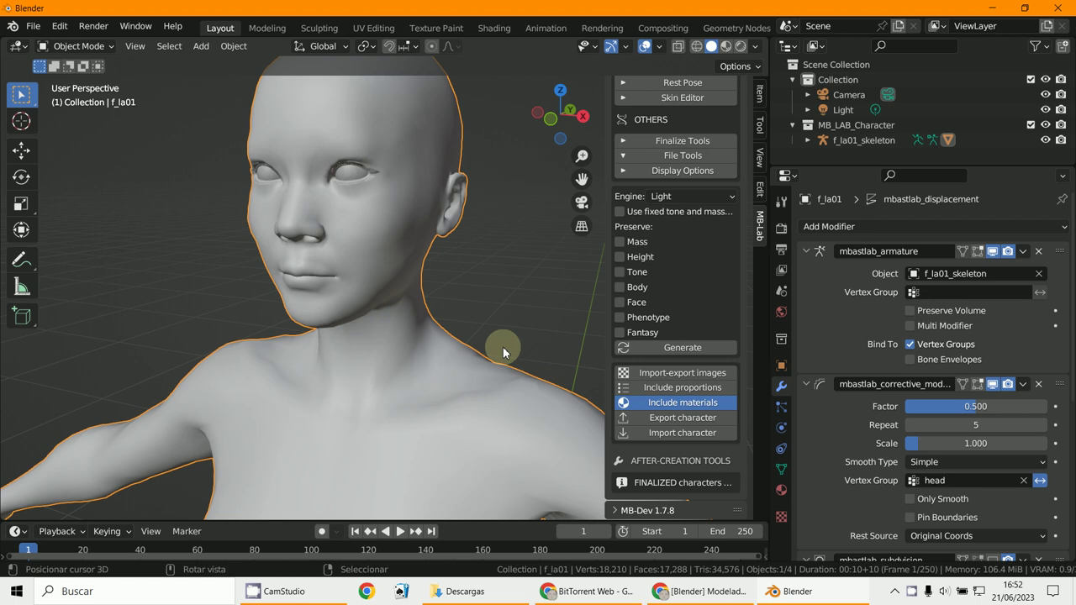